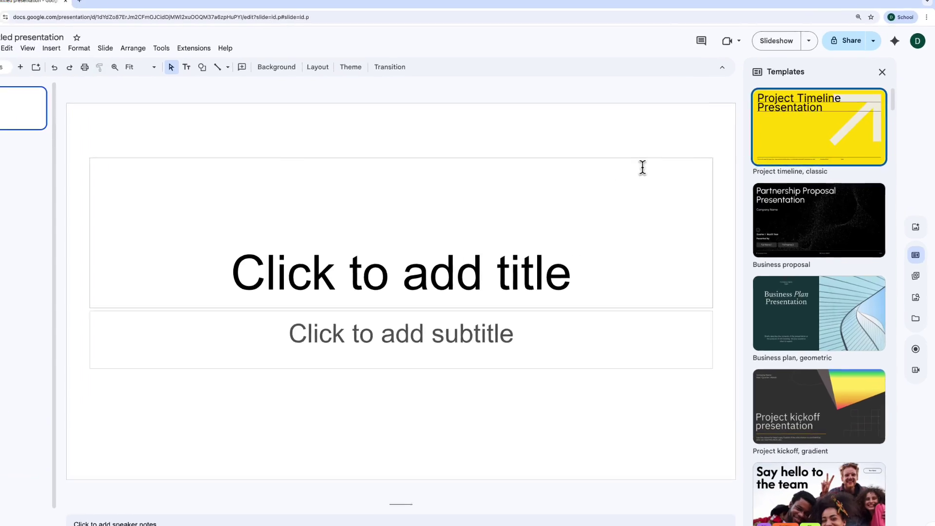
In the Theme builder's master, set the title font to Inter Tight Extra Bold.
scroll(828, 179, down, 10)
scroll(830, 180, up, 10)
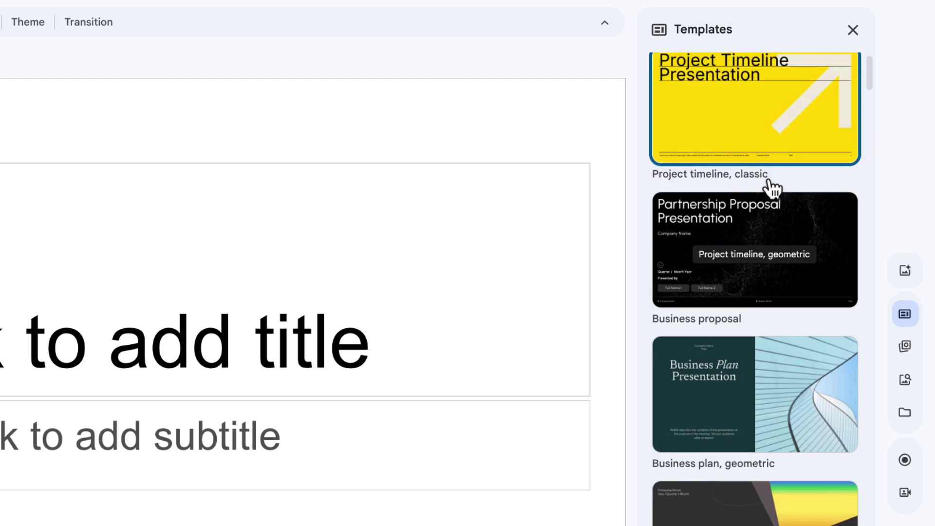
click(0, 0)
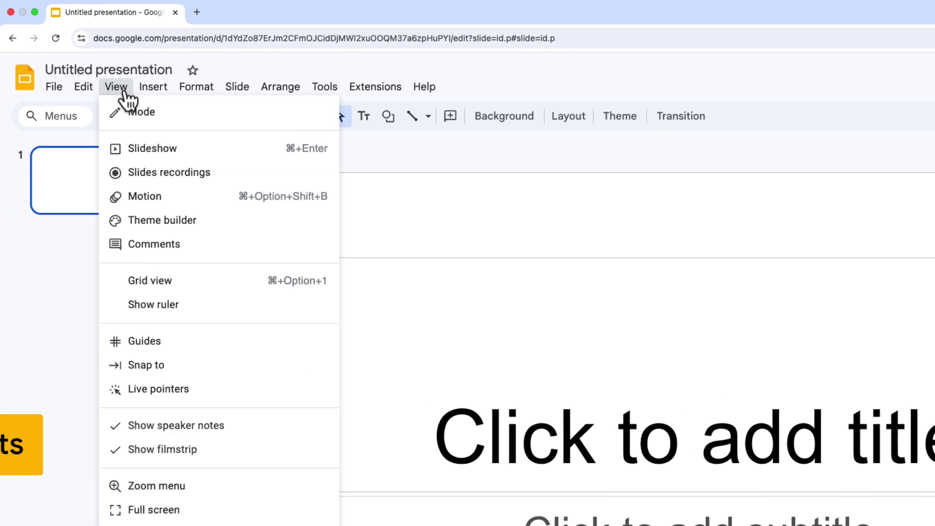
click(161, 222)
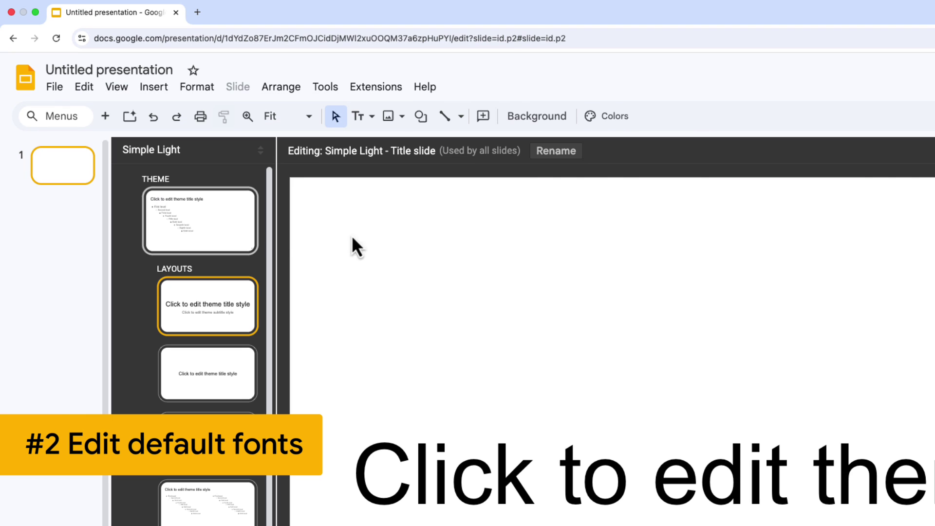
click(198, 224)
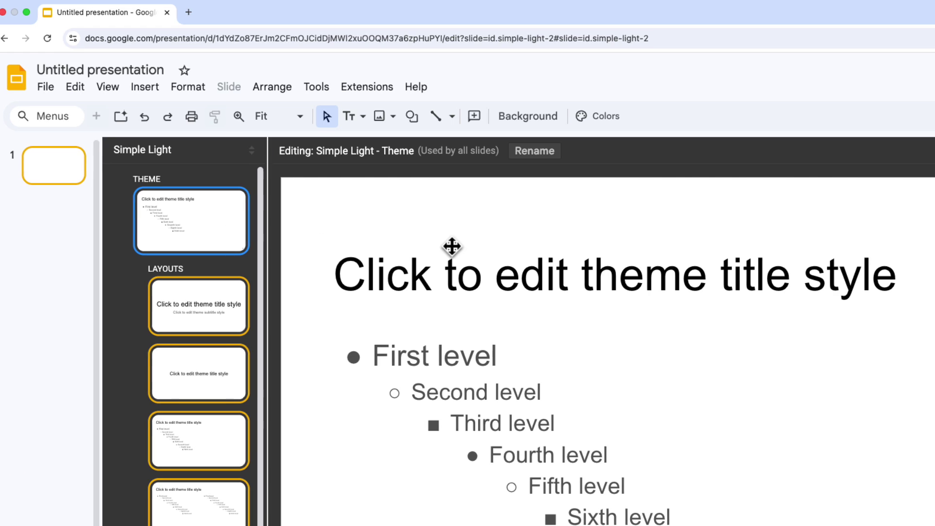
click(452, 247)
click(614, 122)
mouse_move(656, 288)
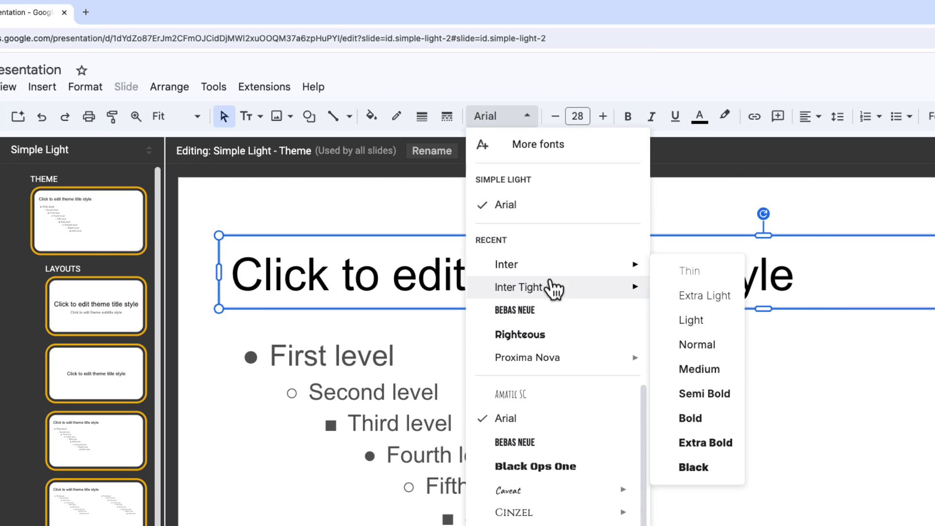
click(712, 443)
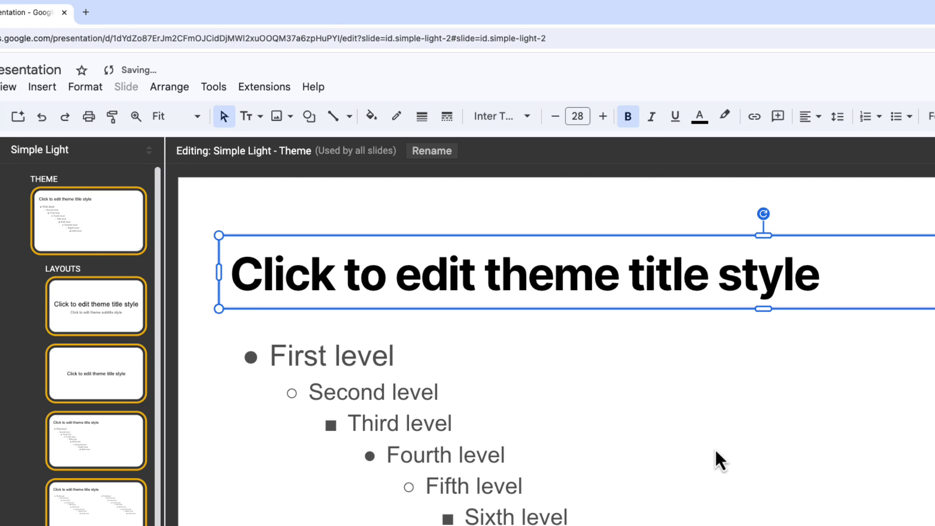
Set the master's body text font to Inter Normal.
click(407, 332)
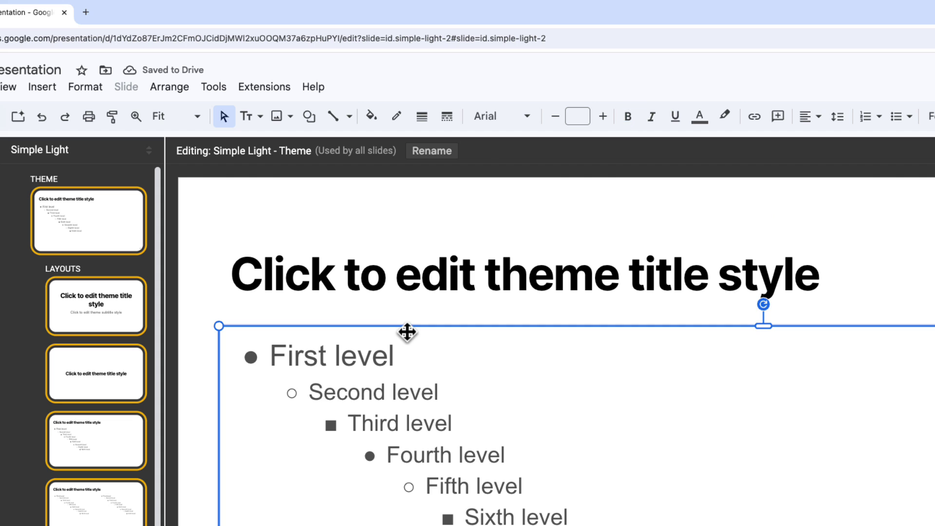
click(516, 128)
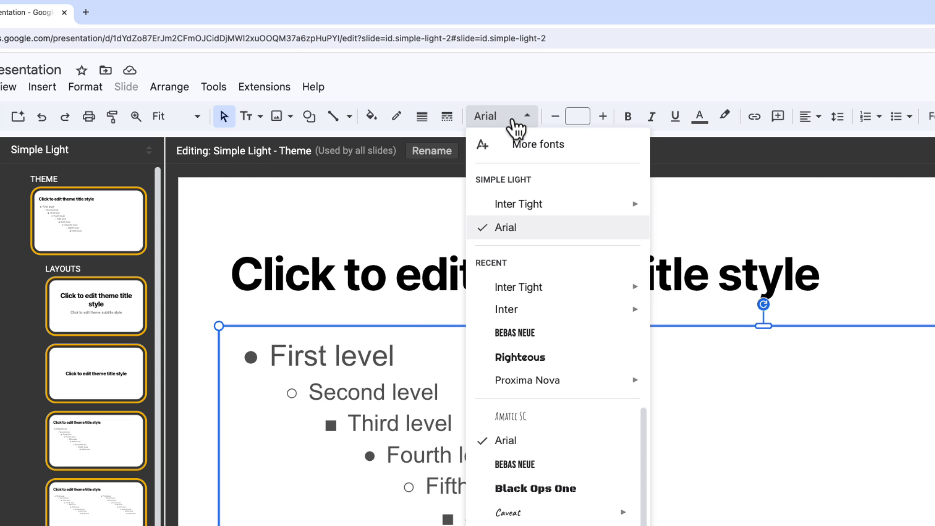
mouse_move(577, 314)
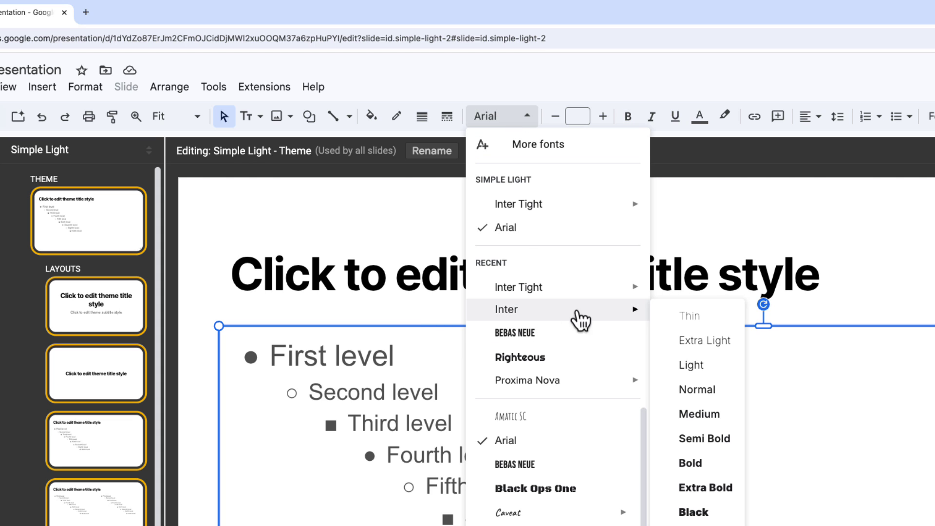
click(702, 388)
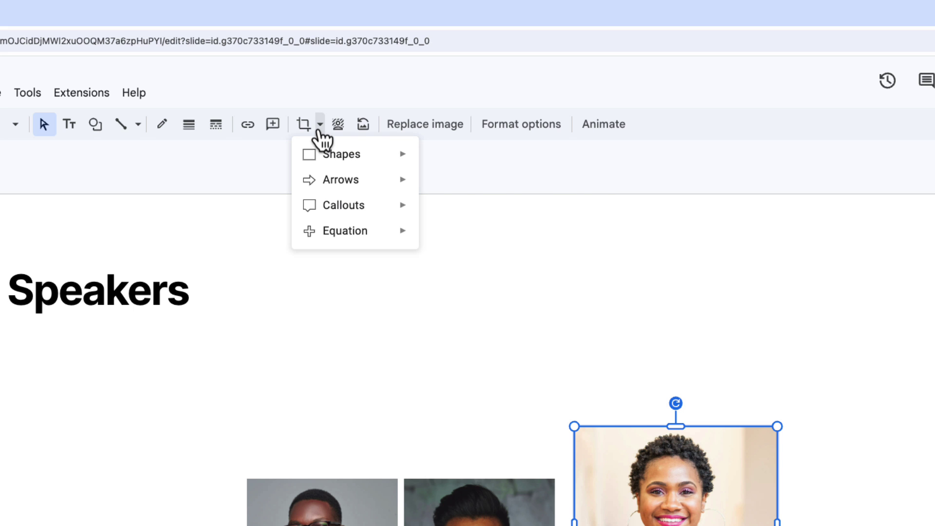
Mask the right, middle and left headshots as ovals, then shrink the right one to match.
mouse_move(327, 152)
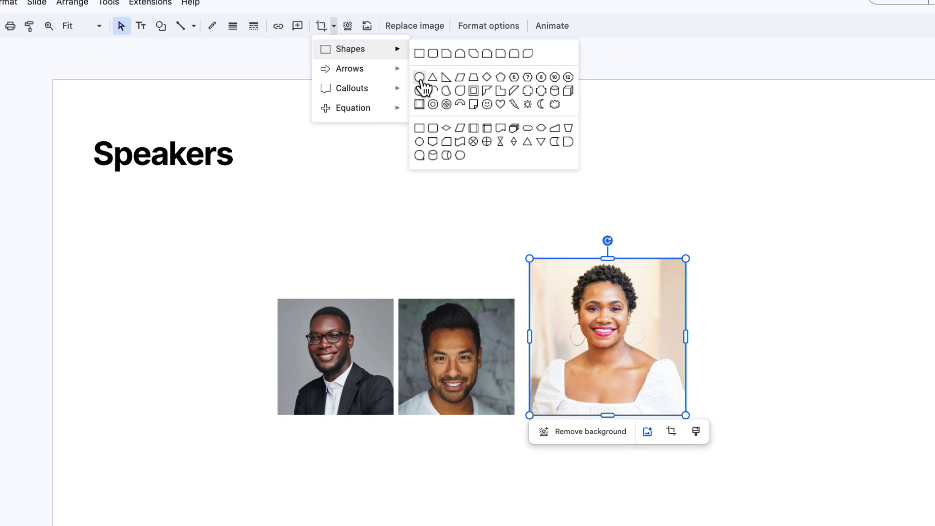
click(431, 191)
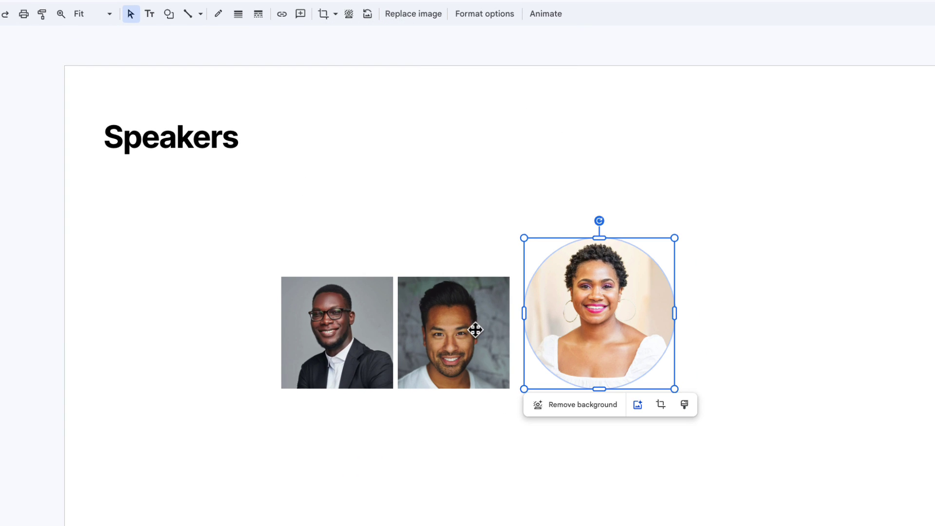
click(476, 330)
click(335, 14)
mouse_move(344, 35)
click(415, 62)
key(shift+Tab)
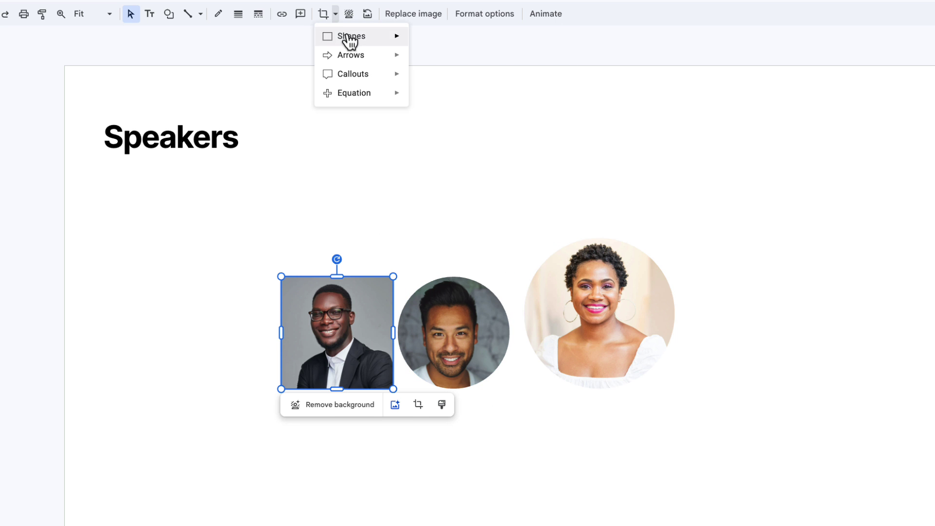
click(415, 62)
click(653, 253)
drag(668, 238, 633, 278)
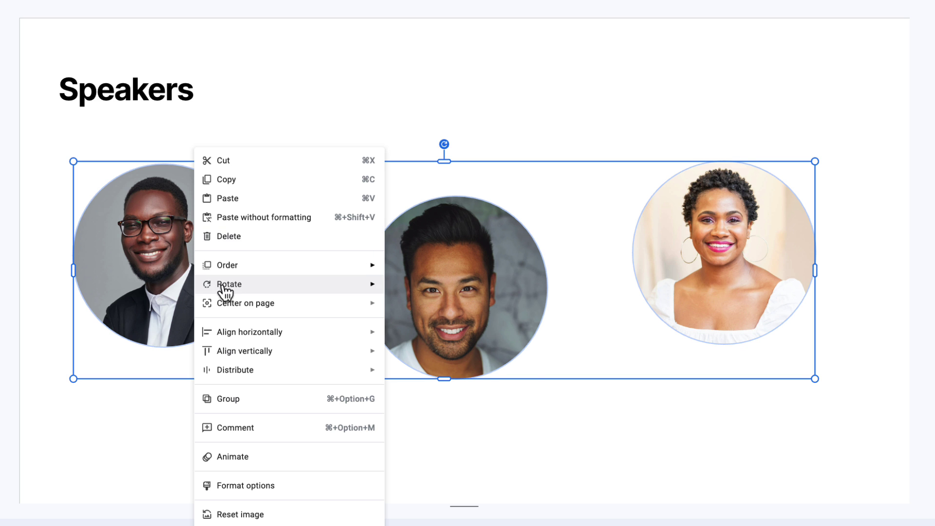
Line up the three enlarged circular headshots by their top edges in one row under the Speakers title.
mouse_move(273, 355)
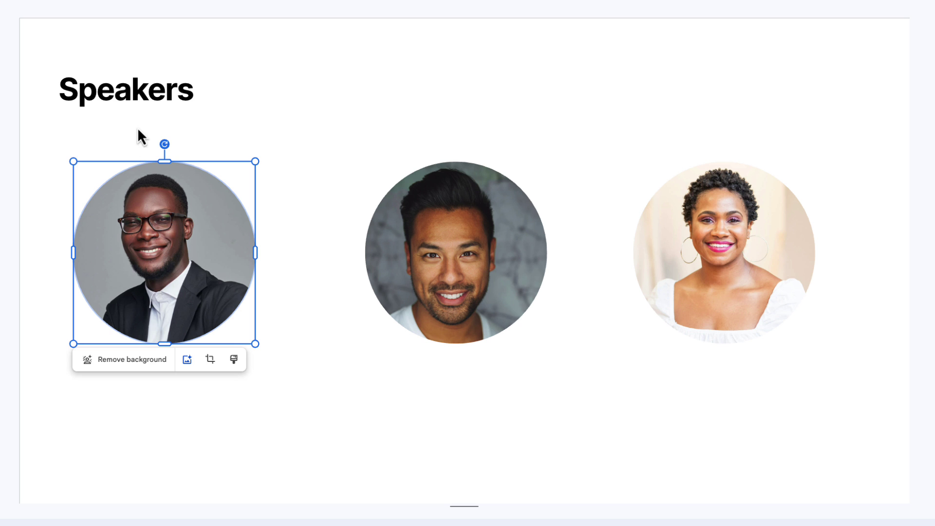
Left-align the first headshot with the Speakers title box.
shift+click(136, 112)
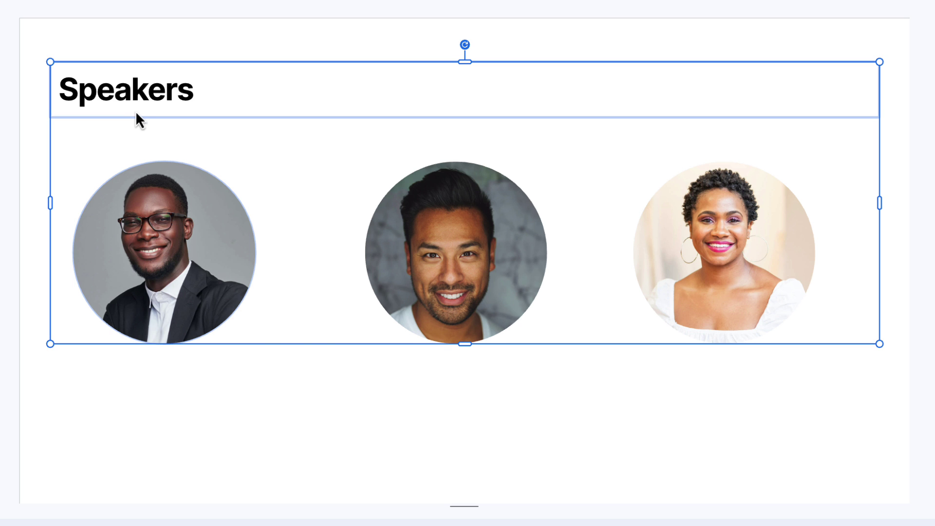
right_click(137, 113)
mouse_move(280, 306)
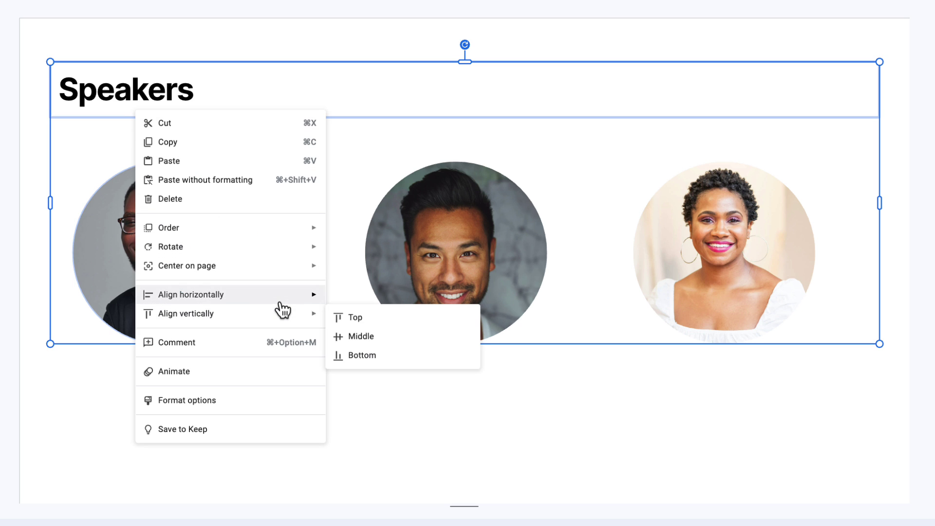
click(359, 300)
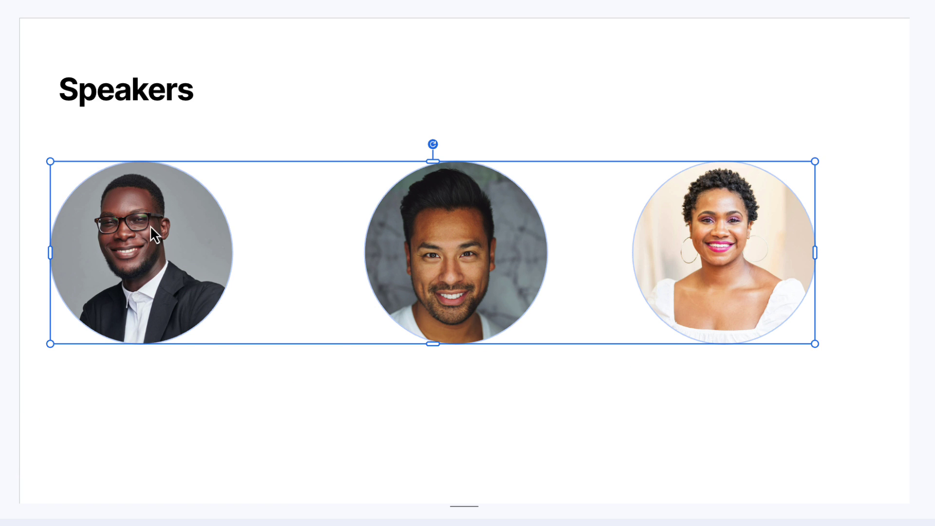
Distribute the three selected headshots horizontally with even spacing.
right_click(150, 226)
mouse_move(258, 375)
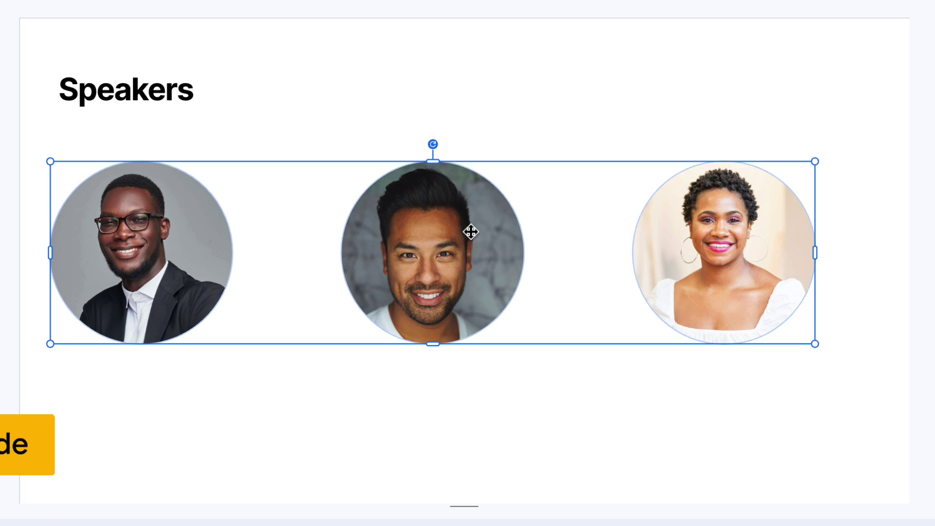
right_click(441, 245)
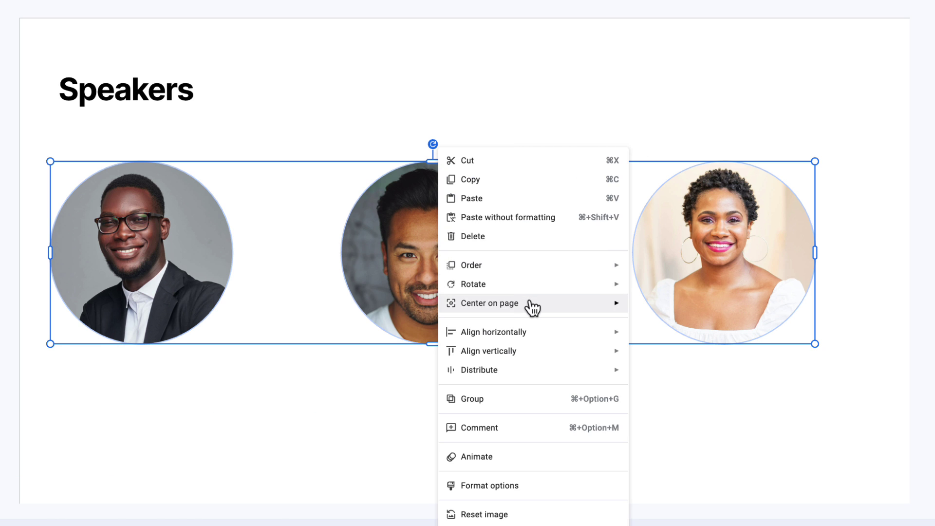
mouse_move(534, 308)
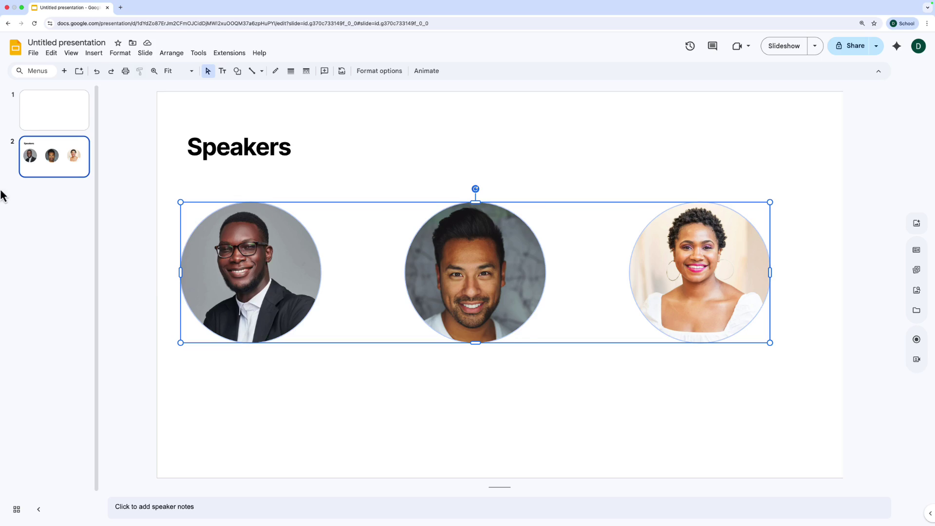
Add an 'AI' word art object on the title slide in Inter Tight Bold.
click(38, 115)
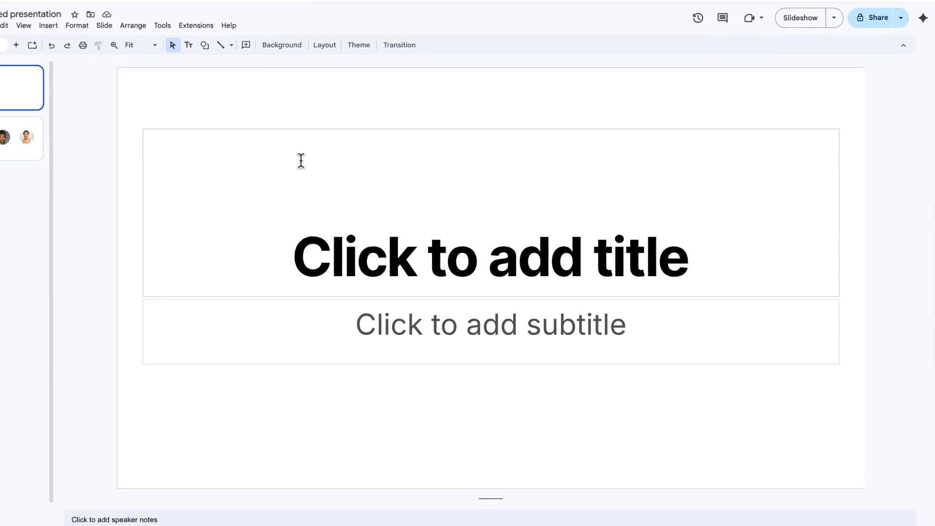
click(385, 228)
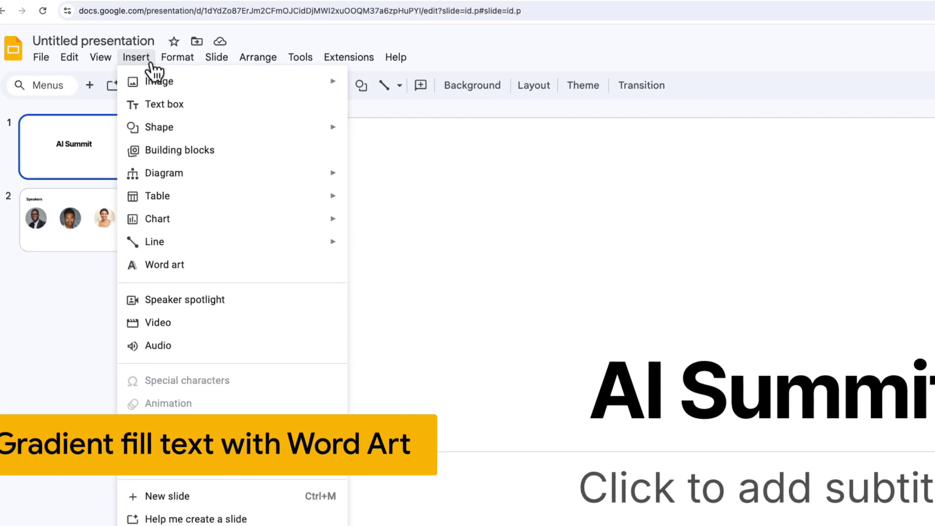
click(190, 270)
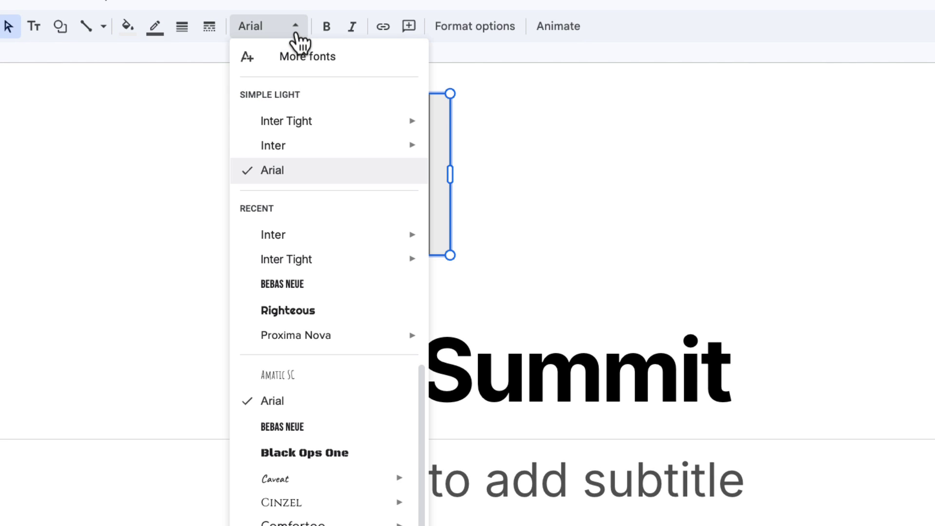
mouse_move(323, 267)
click(473, 424)
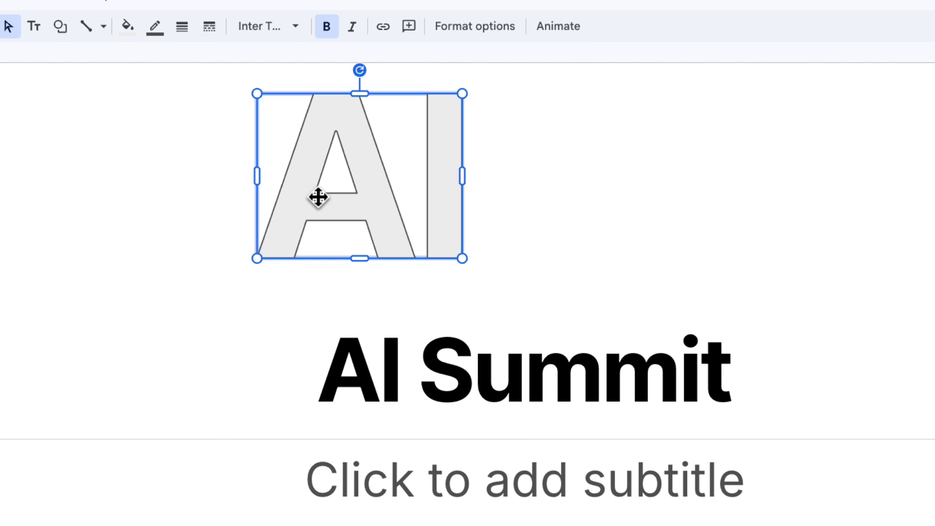
Make the word art border transparent, give it a gradient fill, and fit it over the title's AI.
click(155, 27)
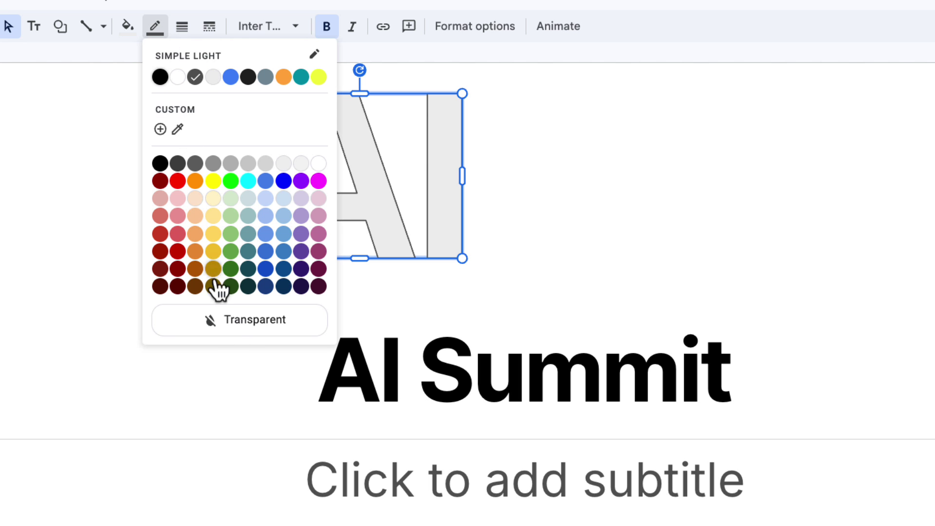
click(236, 330)
click(127, 26)
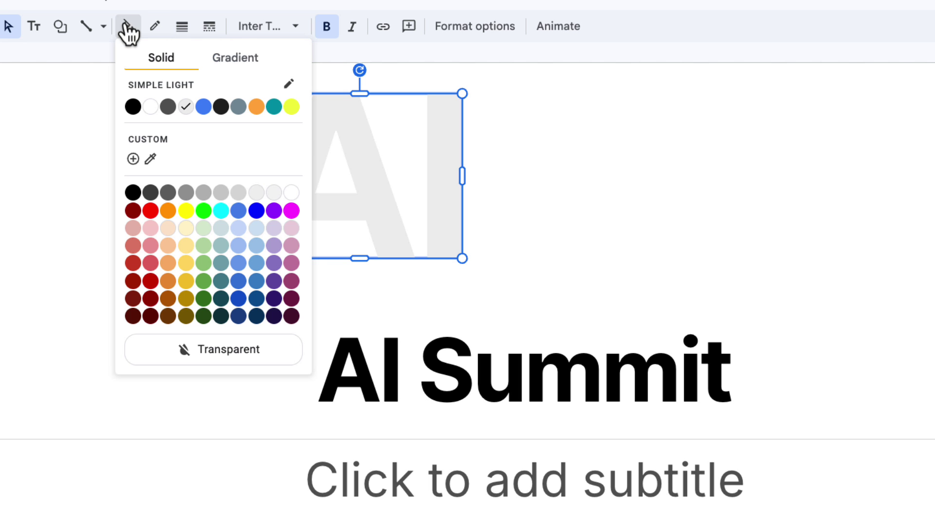
click(239, 61)
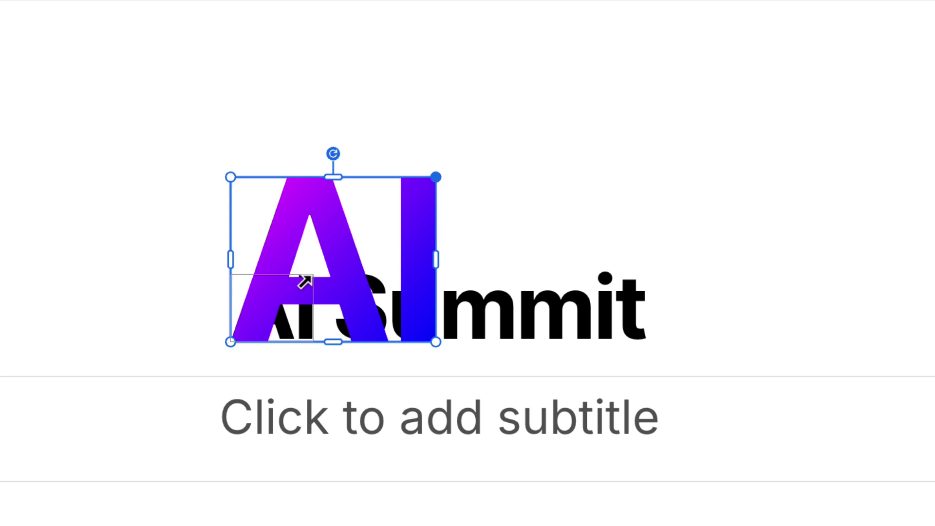
drag(311, 275, 313, 274)
double_click(232, 317)
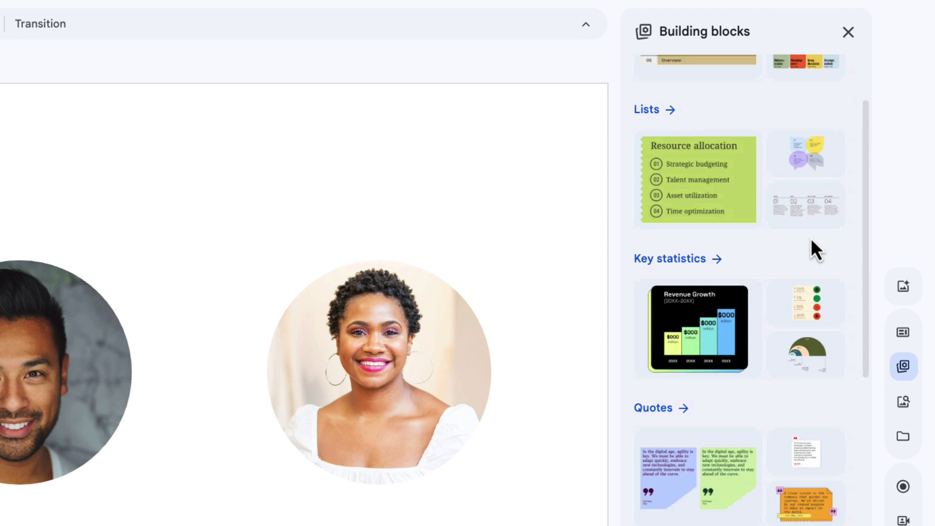
scroll(811, 238, down, 4)
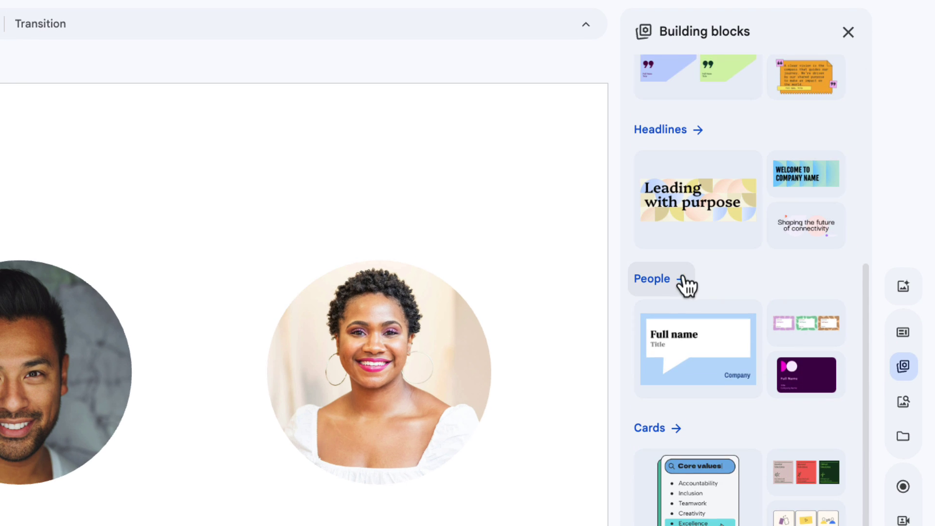
Insert the green Speaker's Title / SPEAKER'S NAME banner from People blocks under the left headshot.
click(682, 280)
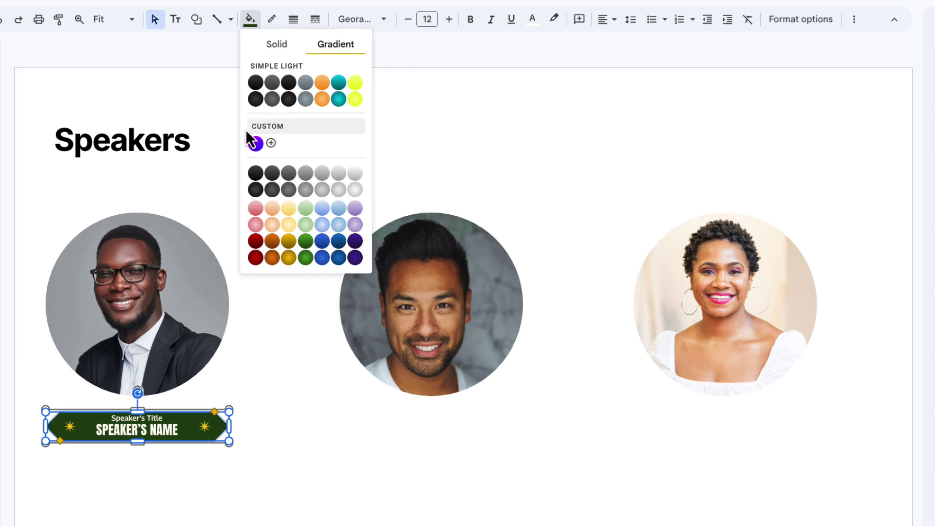
Fill the banner with the custom purple gradient and set its name line to Inter Tight Bold.
click(253, 144)
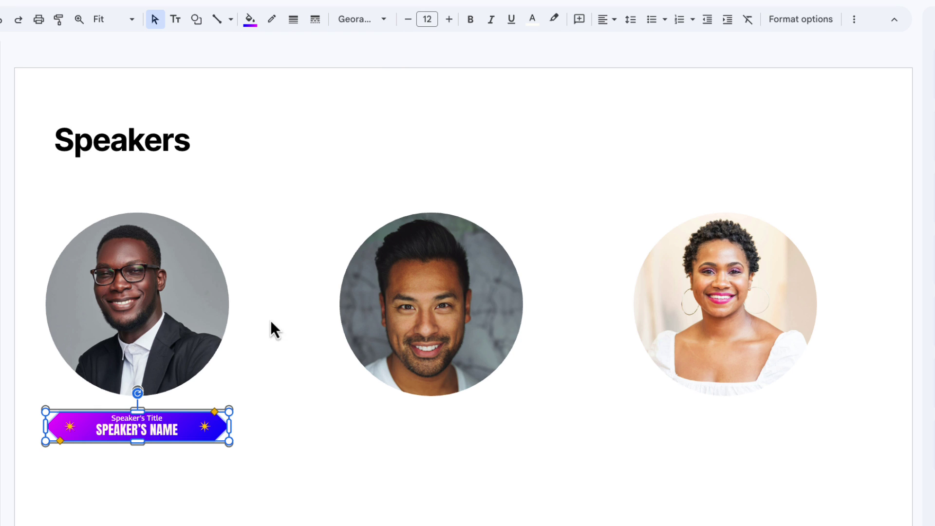
click(180, 431)
triple_click(168, 427)
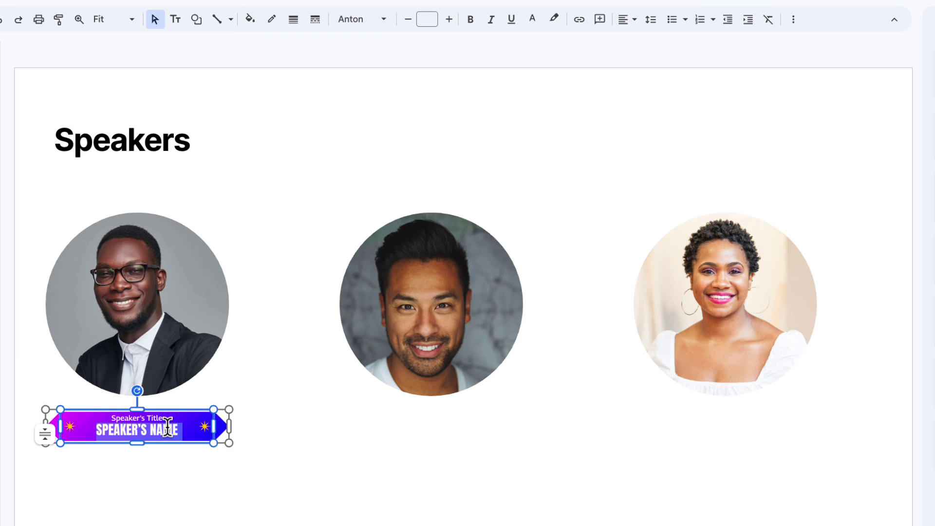
click(376, 20)
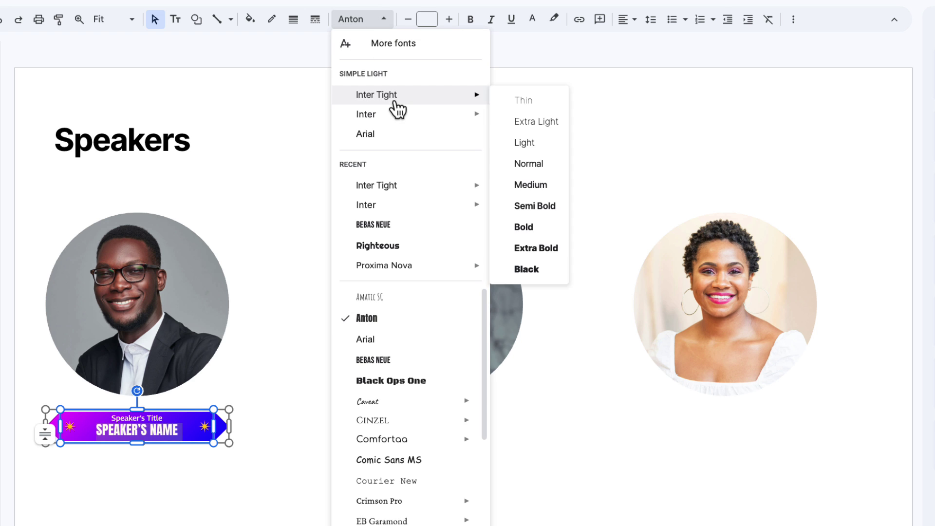
mouse_move(398, 114)
click(533, 226)
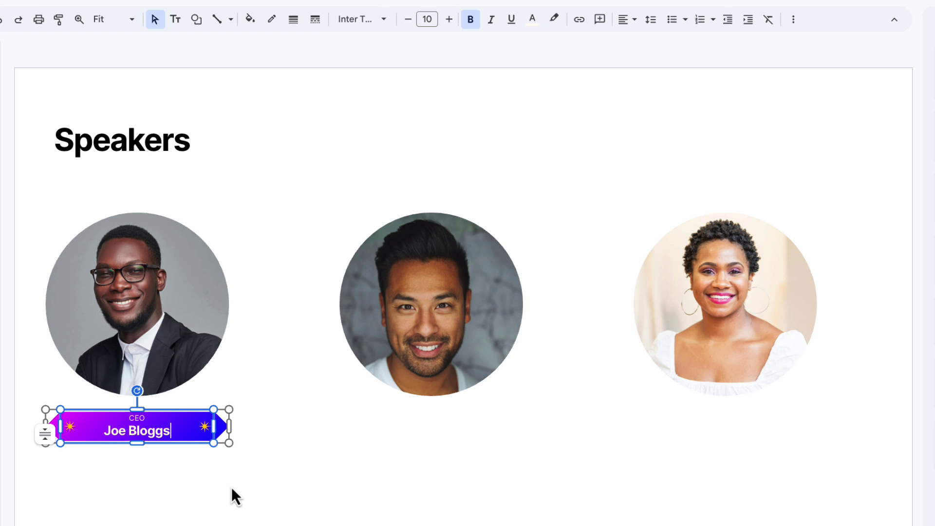
click(239, 475)
Copy the CEO banner and place the copy beneath the middle headshot.
drag(236, 480, 101, 432)
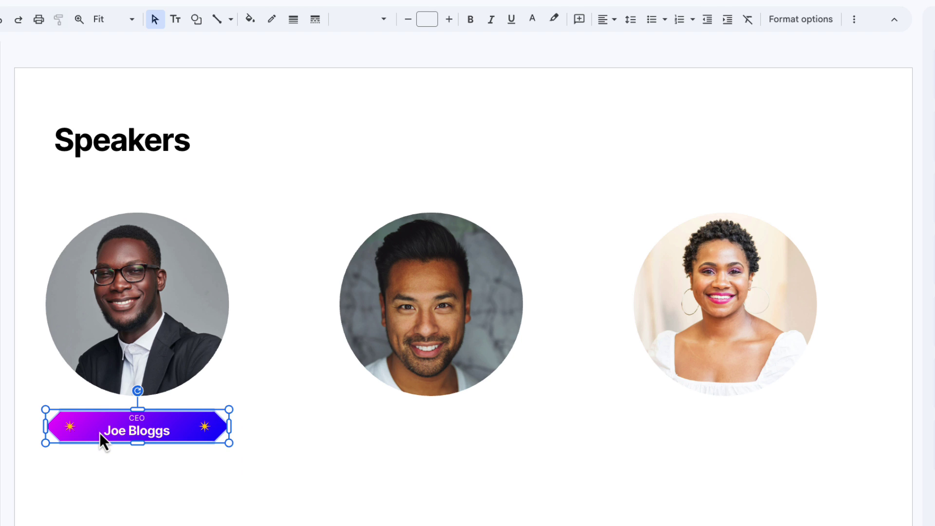
click(348, 440)
key(ctrl+v)
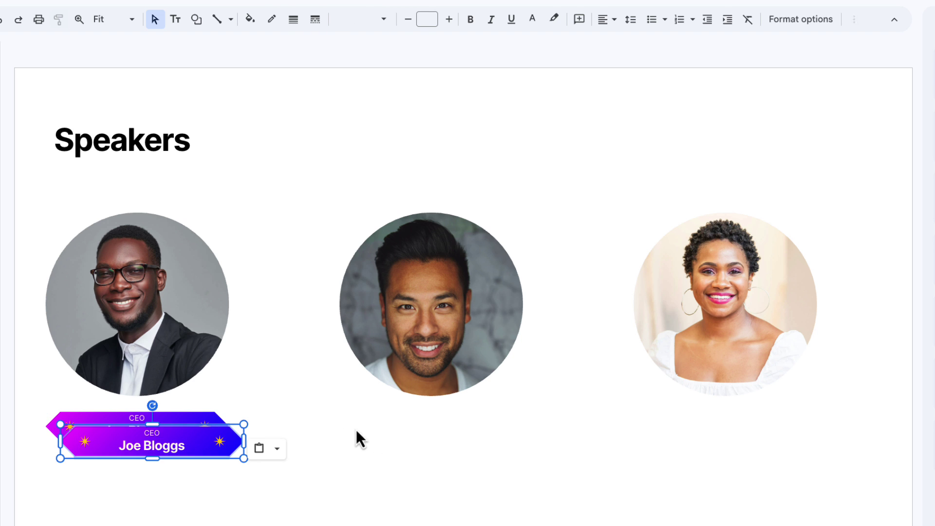
drag(161, 452, 430, 433)
click(559, 471)
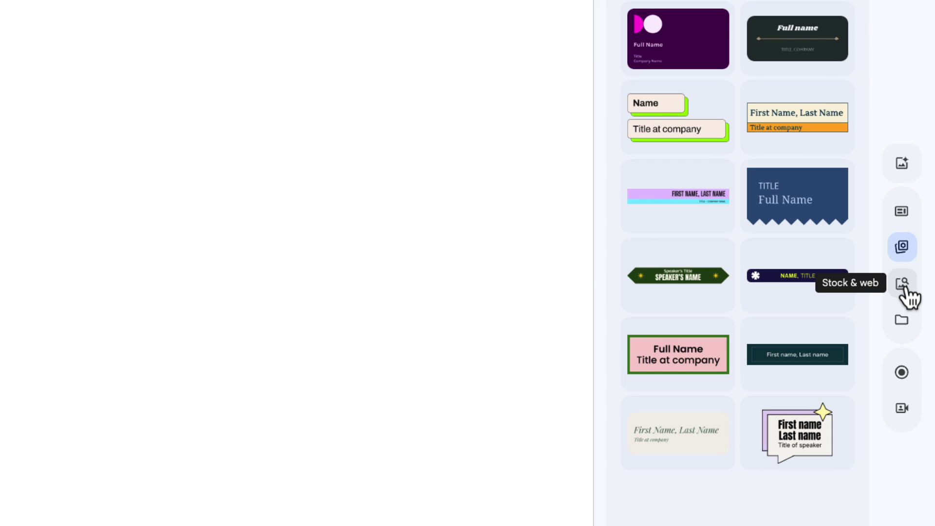
Search stock and web images for 'space'.
click(906, 290)
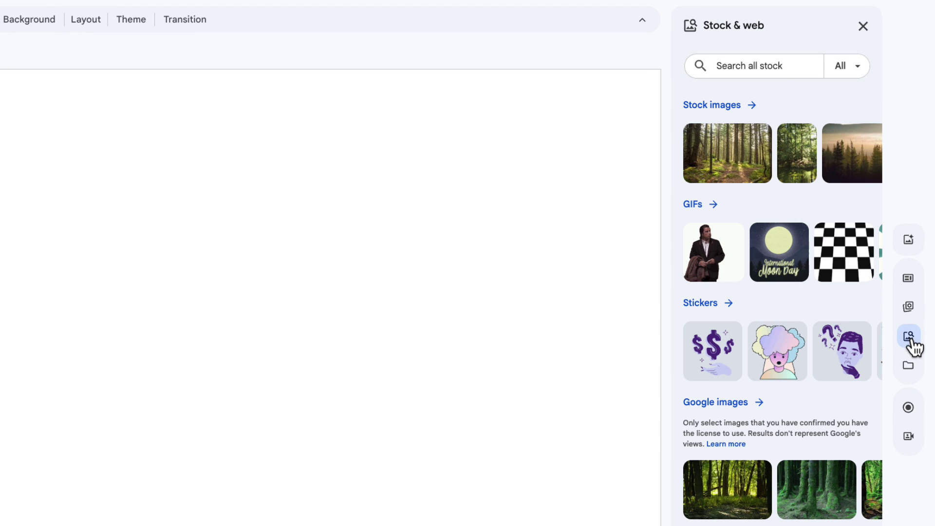
click(779, 69)
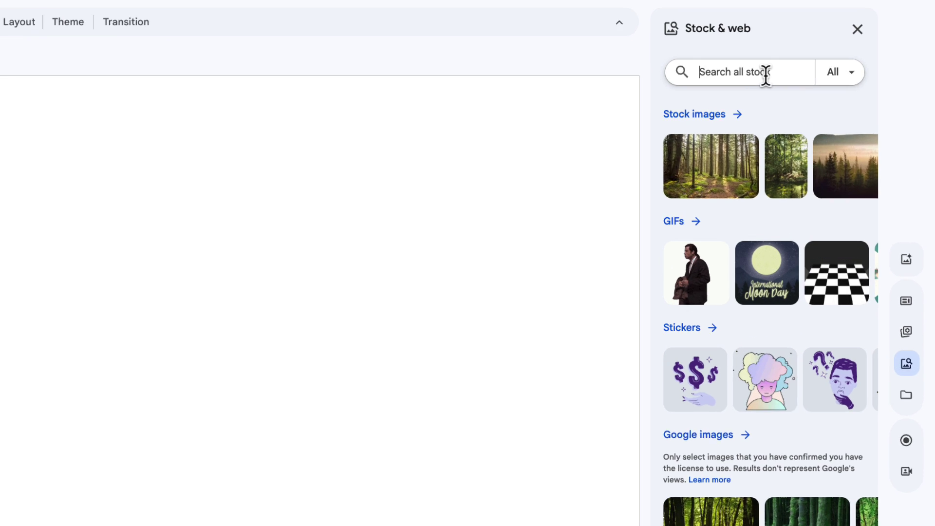
text(space)
key(Return)
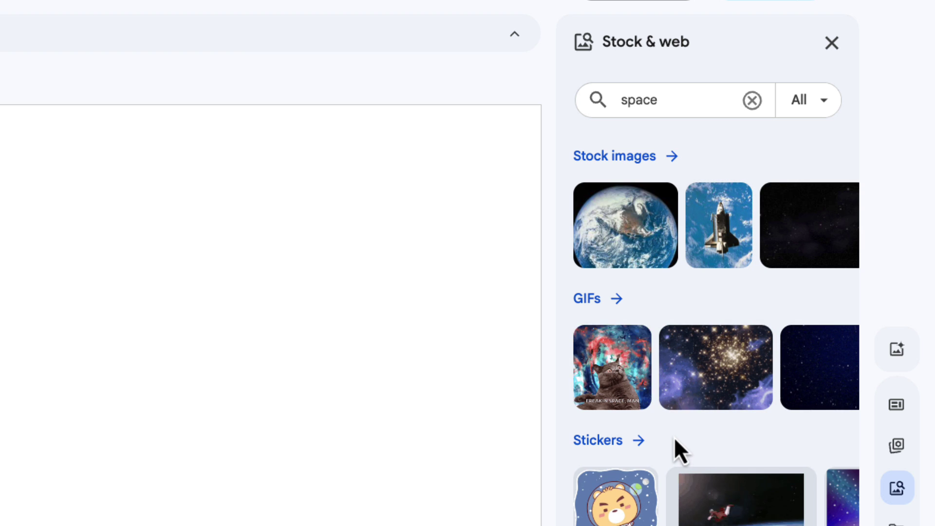
Filter stock images to Horizontal and Large, then drag the Milky Way photo onto the slide.
click(655, 156)
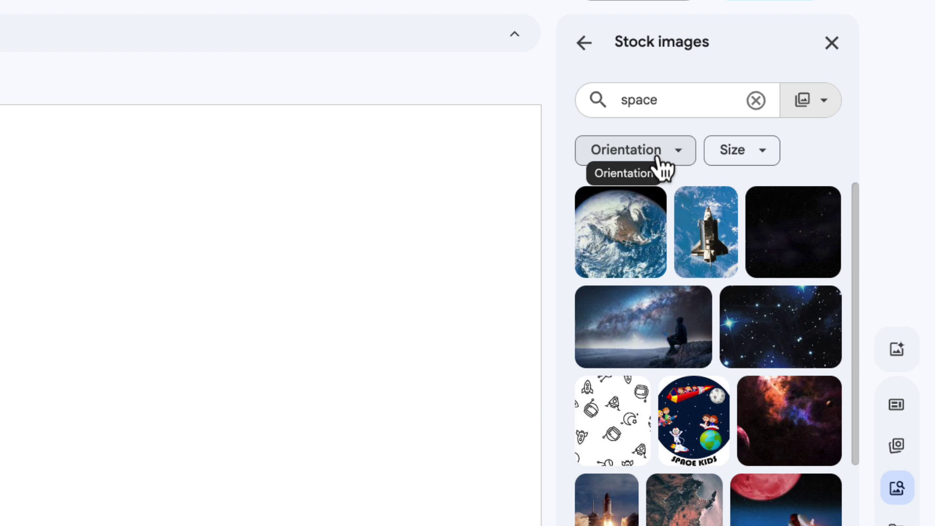
click(666, 161)
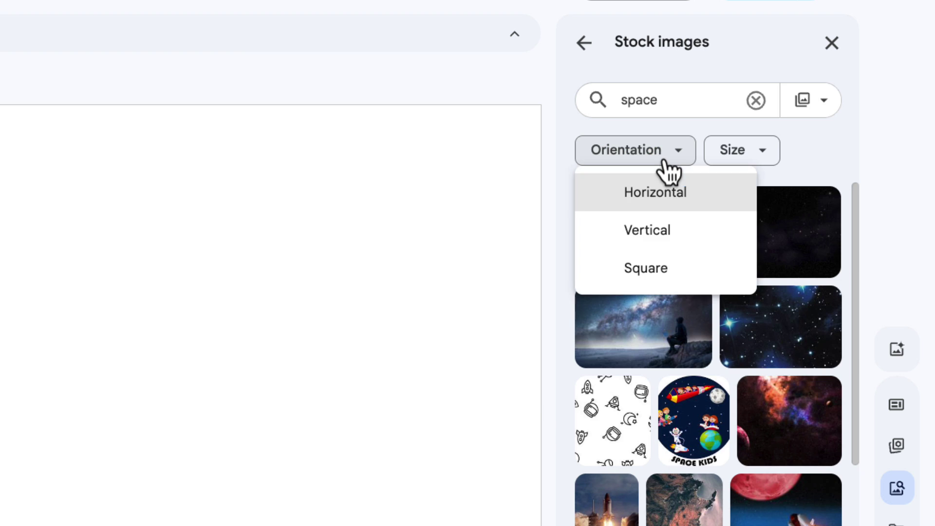
click(675, 207)
click(785, 161)
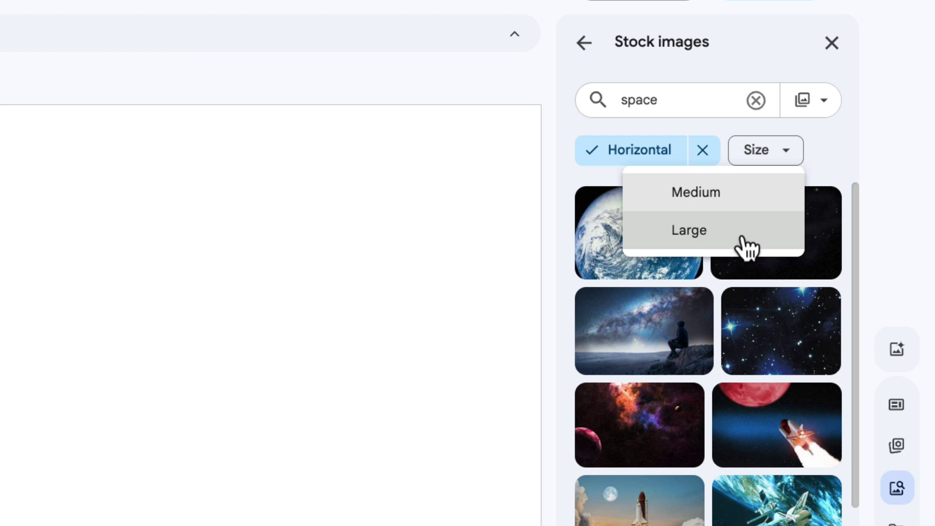
click(746, 243)
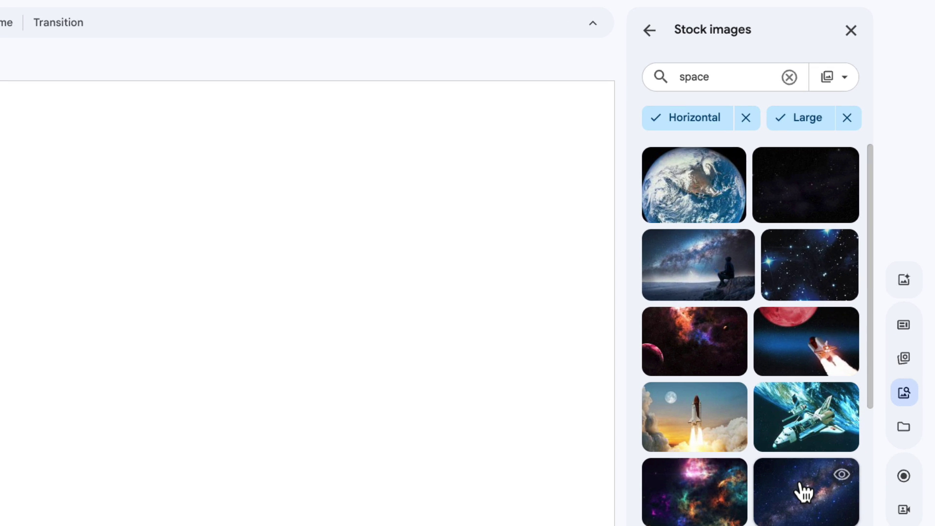
drag(804, 492, 507, 121)
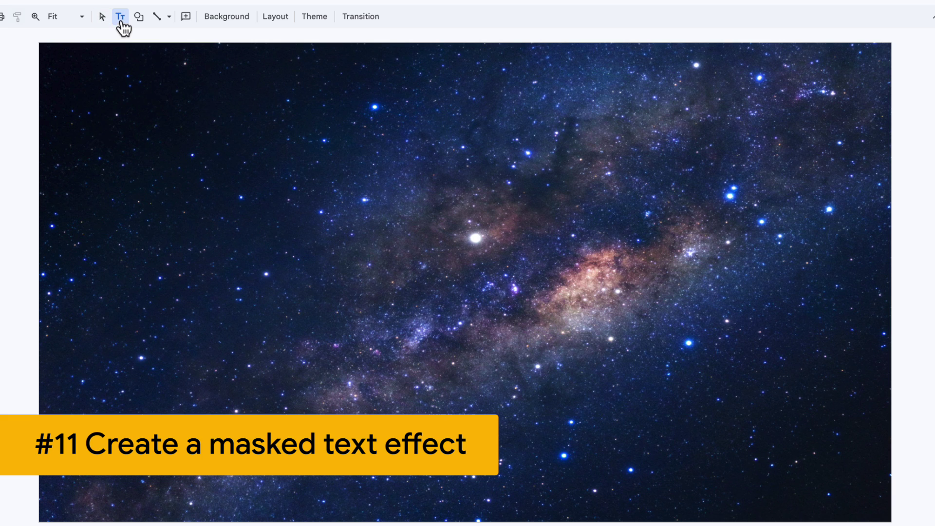
Add a title text box for 'The AI Era' and make its text white.
click(120, 16)
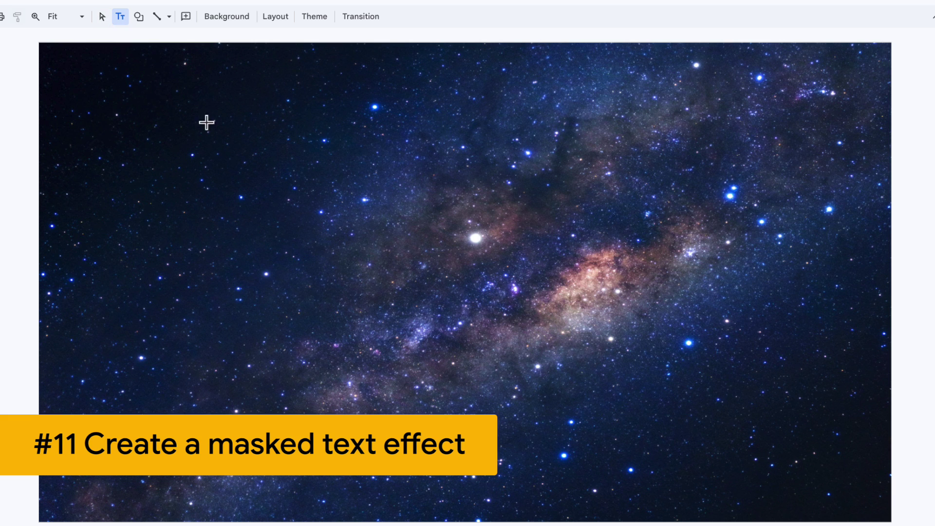
click(209, 126)
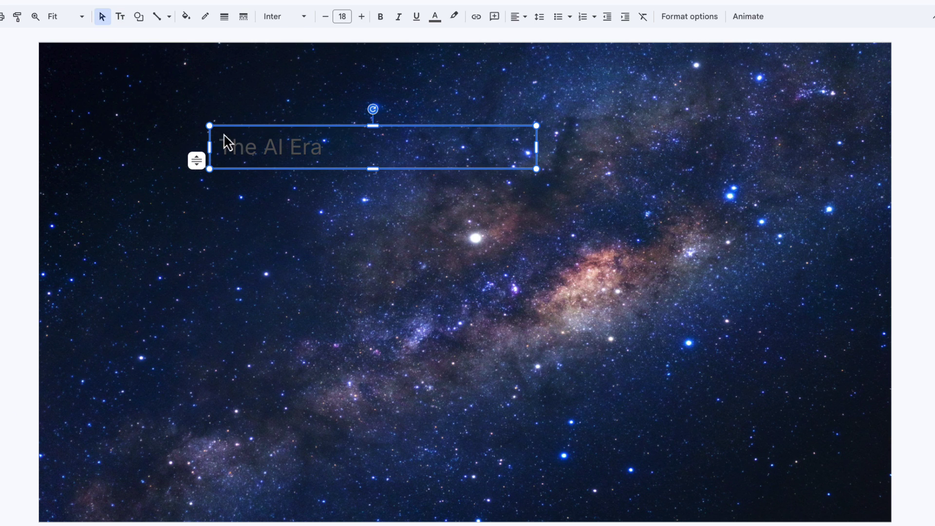
key(ctrl+a)
click(435, 16)
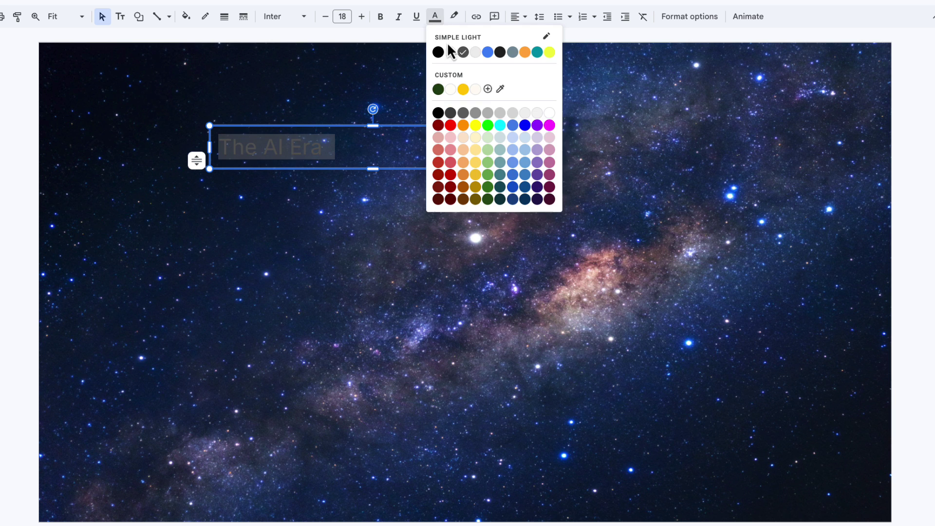
click(549, 113)
Set the title font to Zilla Slab Highlight at size 100.
click(297, 19)
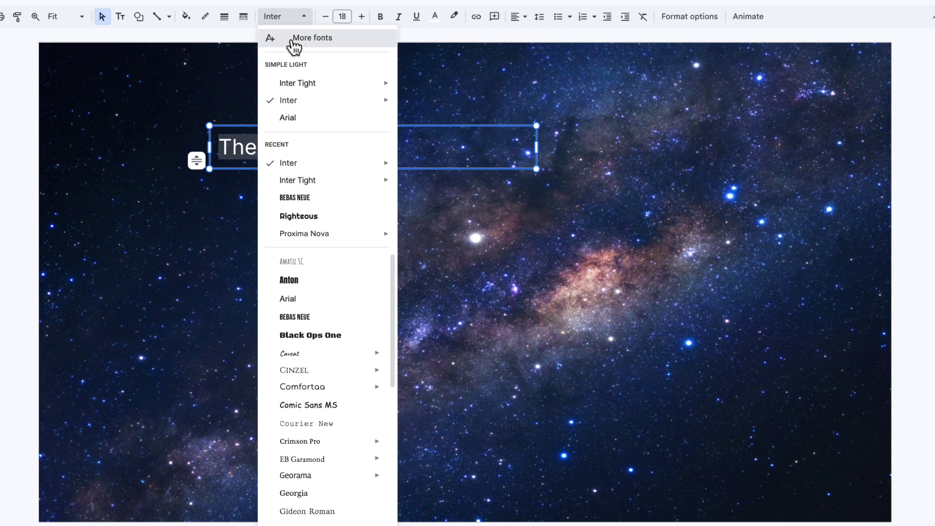
click(298, 37)
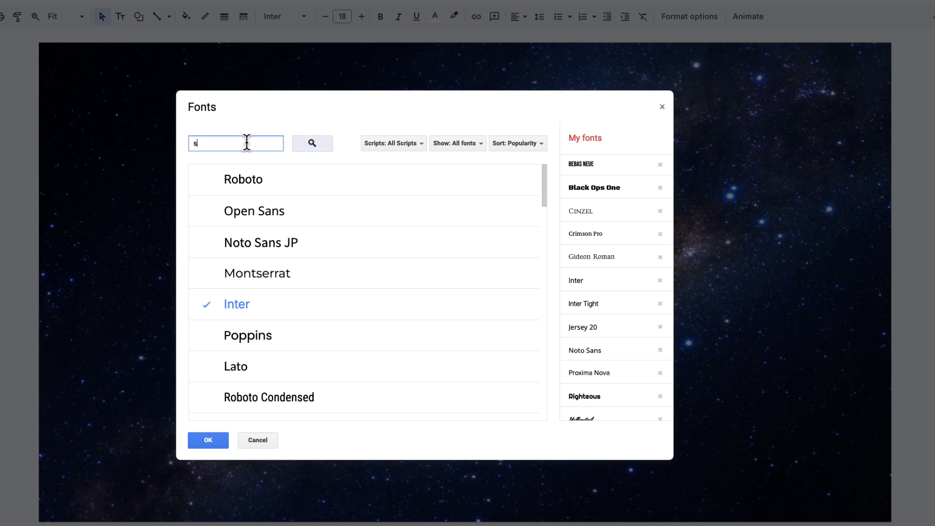
scroll(359, 230, down, 3)
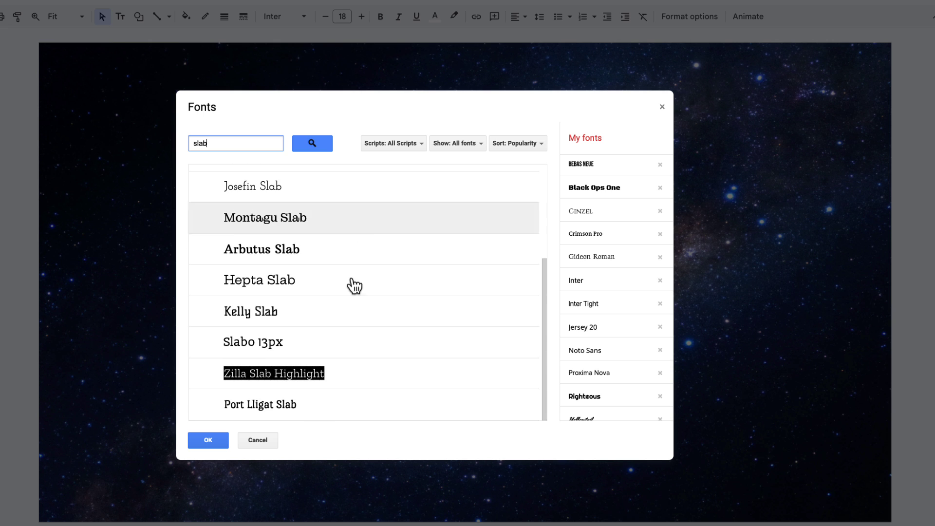
click(331, 381)
click(214, 443)
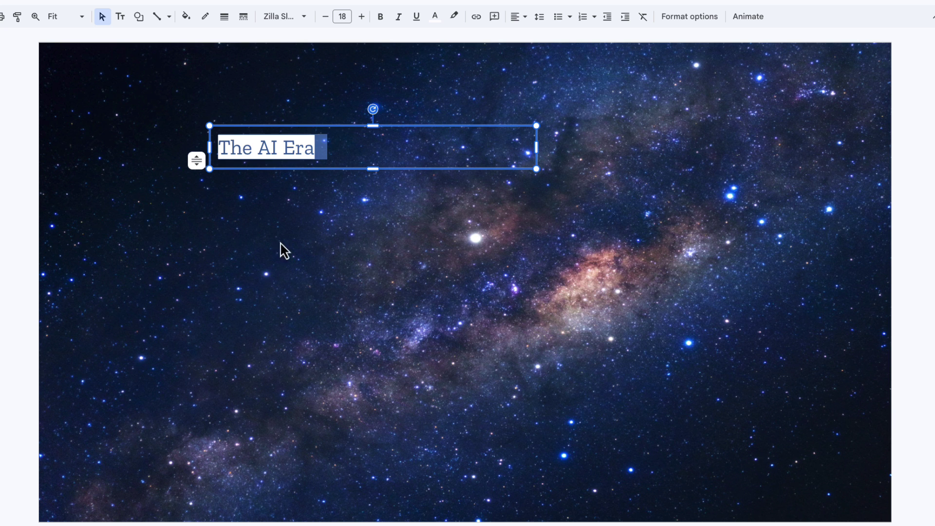
click(342, 16)
key(Return)
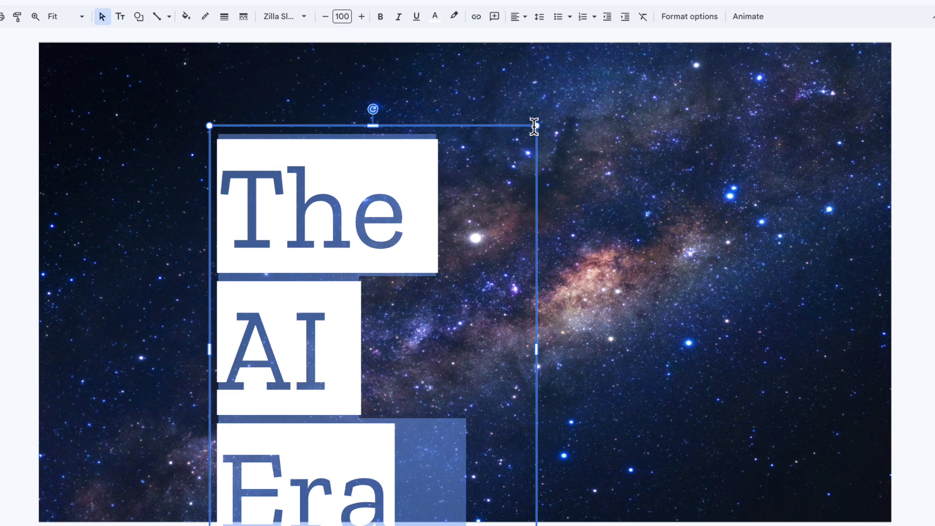
Widen the title box to fit one line, centre-align the text and make it bold.
drag(536, 280, 883, 271)
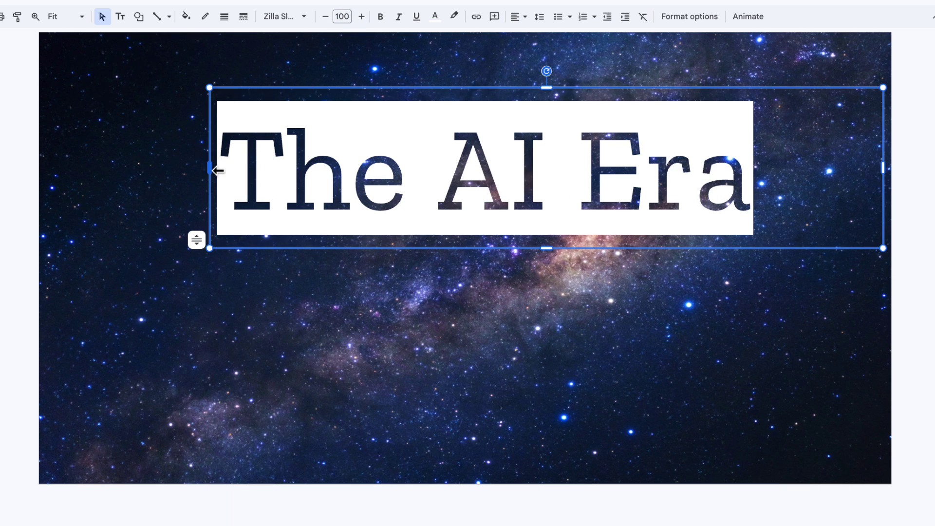
drag(209, 169, 99, 170)
click(518, 18)
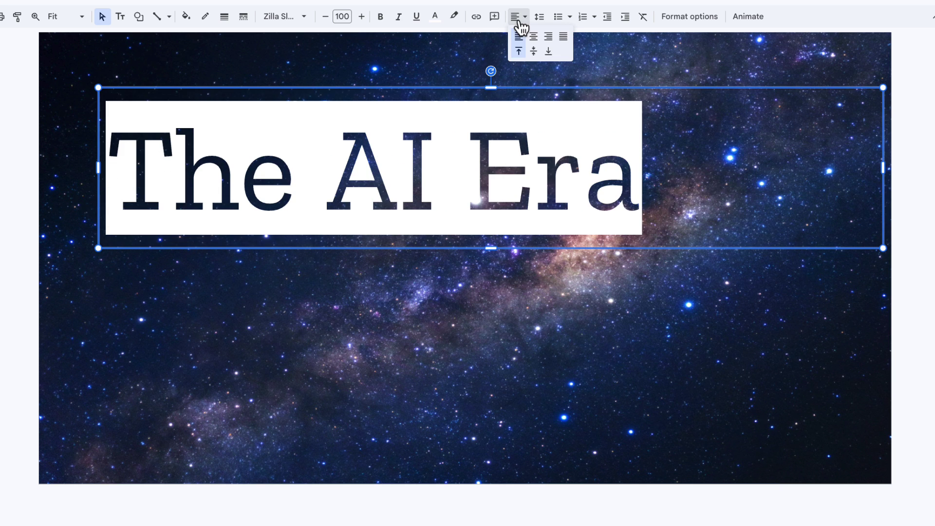
click(534, 37)
click(382, 18)
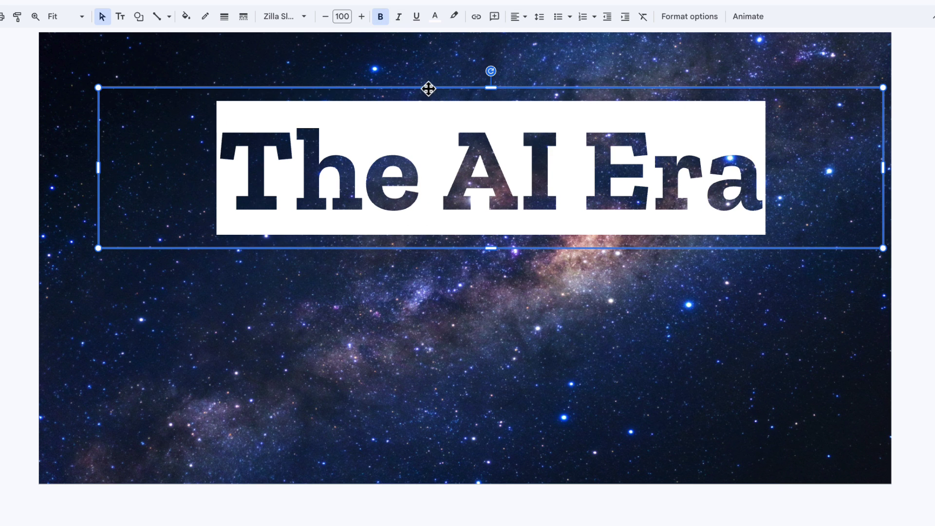
mouse_move(428, 88)
mouse_down()
mouse_move(415, 110)
mouse_move(431, 88)
mouse_up()
Centre the title box horizontally and vertically on the slide.
right_click(432, 88)
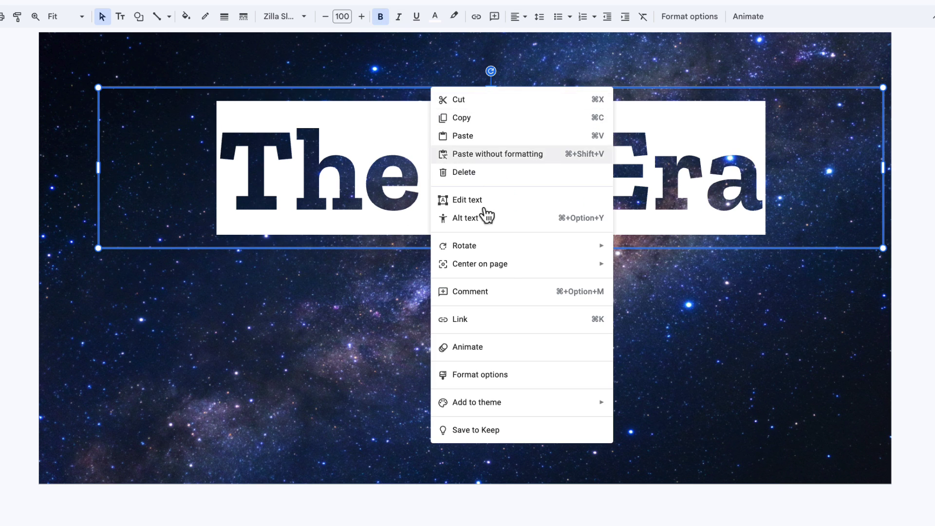
mouse_move(532, 267)
click(634, 267)
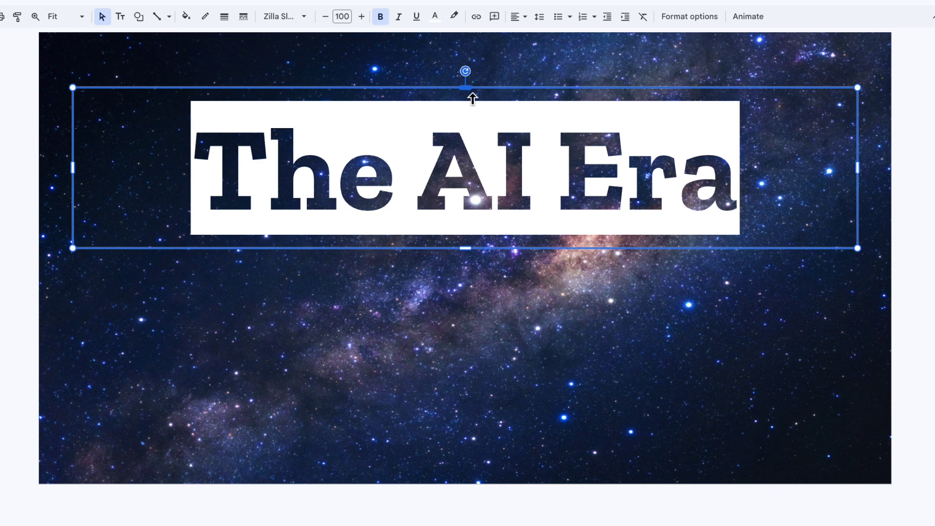
right_click(472, 98)
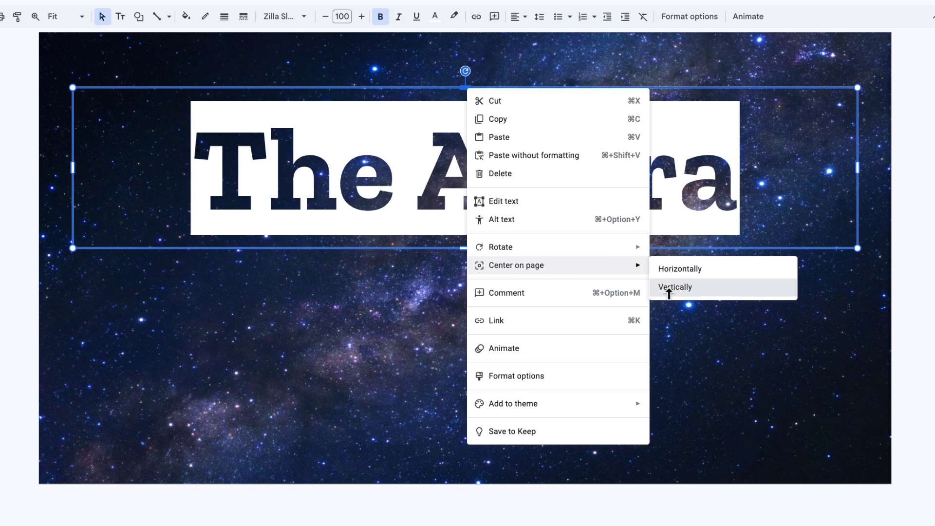
click(670, 290)
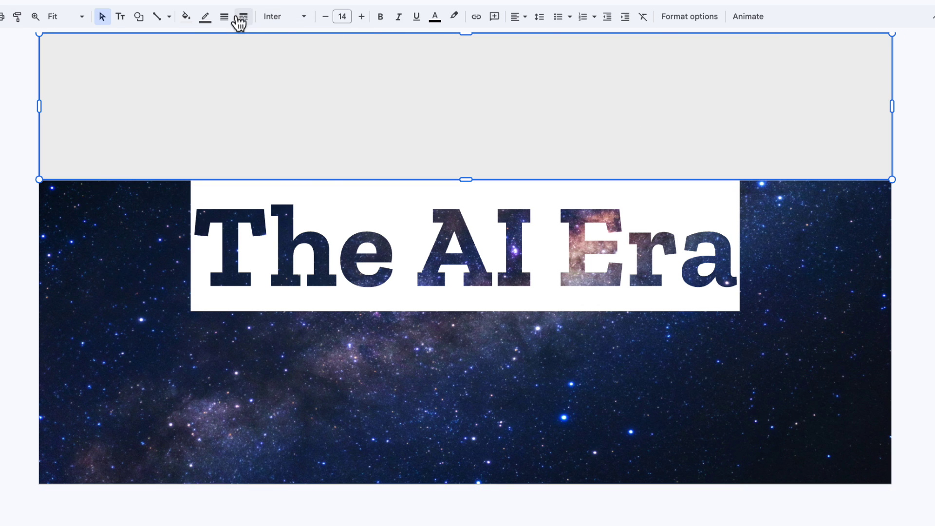
Make the top box borderless with a white fill, then move it over the lower slide.
click(204, 19)
click(257, 223)
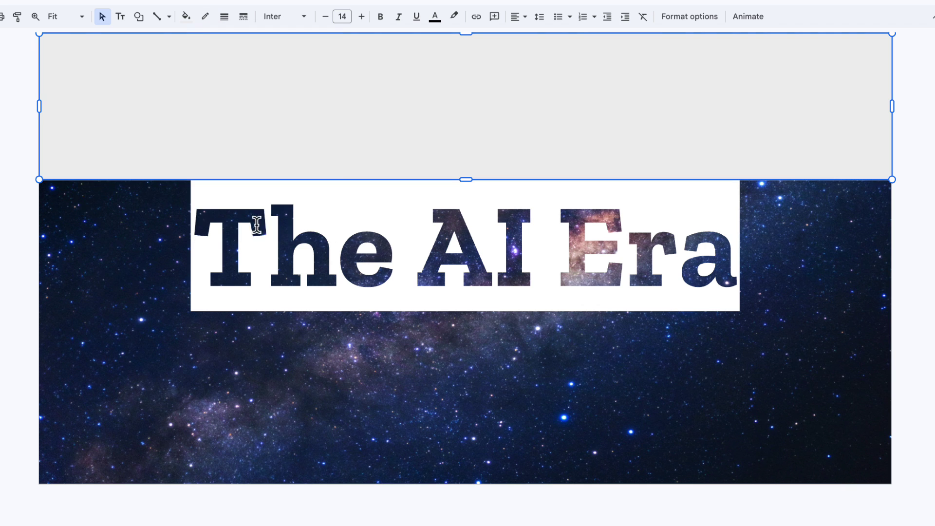
click(185, 17)
click(303, 133)
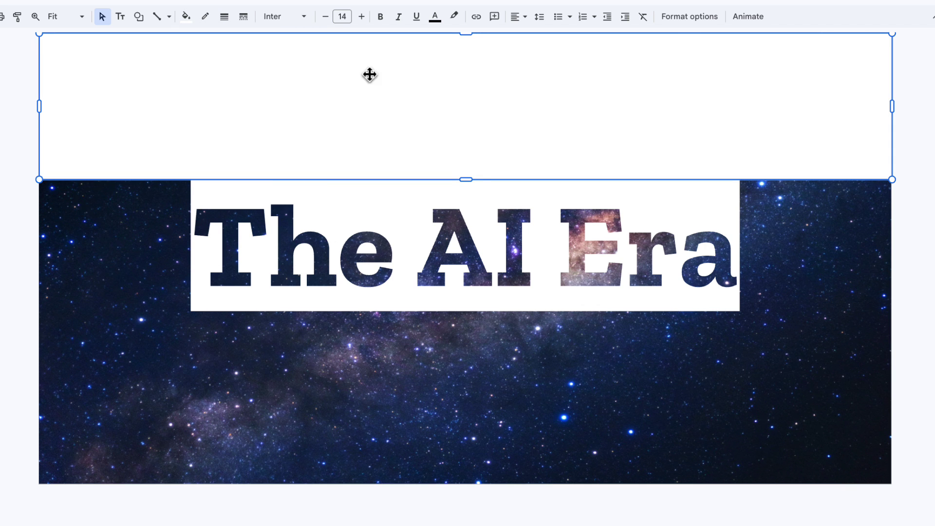
drag(384, 106, 399, 121)
drag(389, 402, 507, 209)
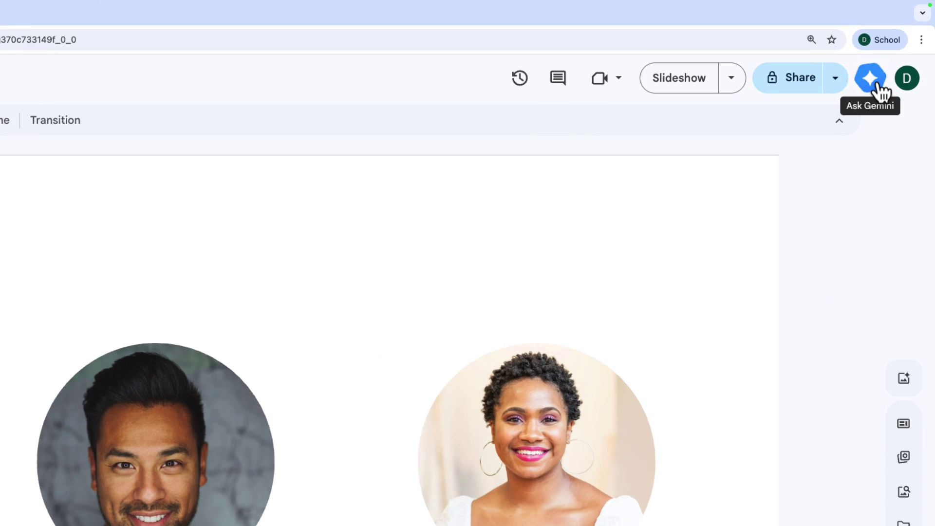
Have Gemini write notes introducing the speakers, paste them into the speaker notes, and enlarge the notes area.
click(897, 47)
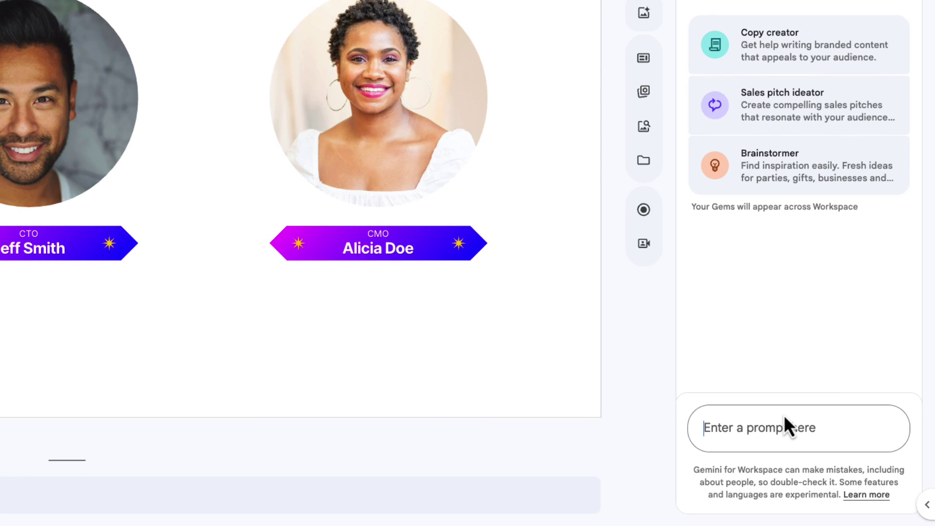
text(Write my spea)
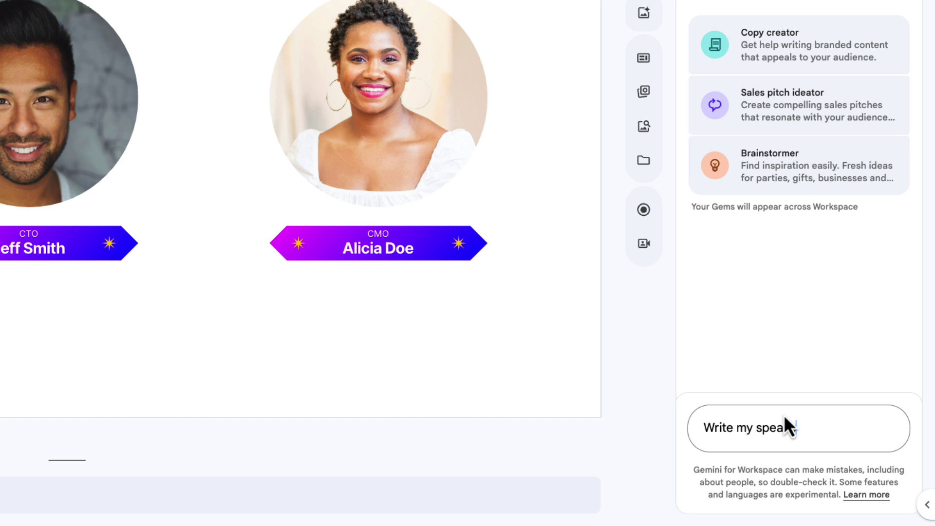
text(ker notes to introduce the speakers on this)
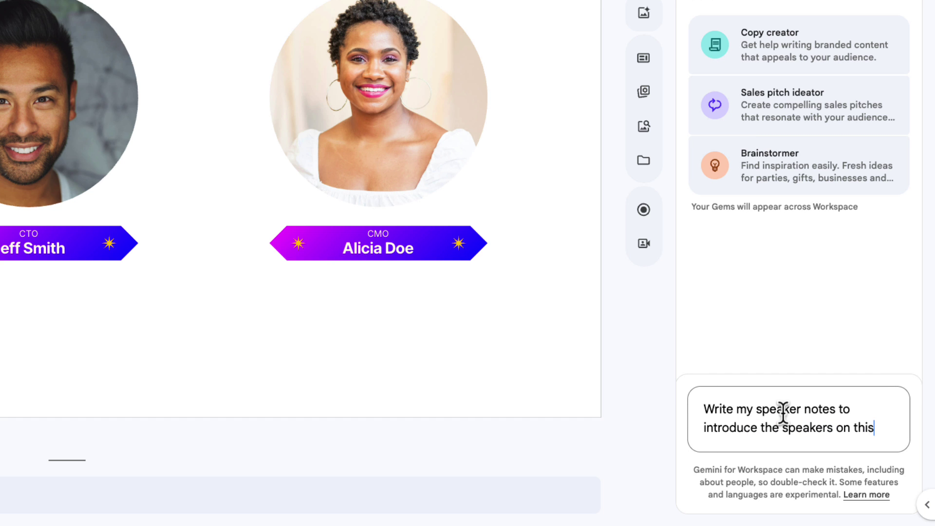
text( slide)
key(Return)
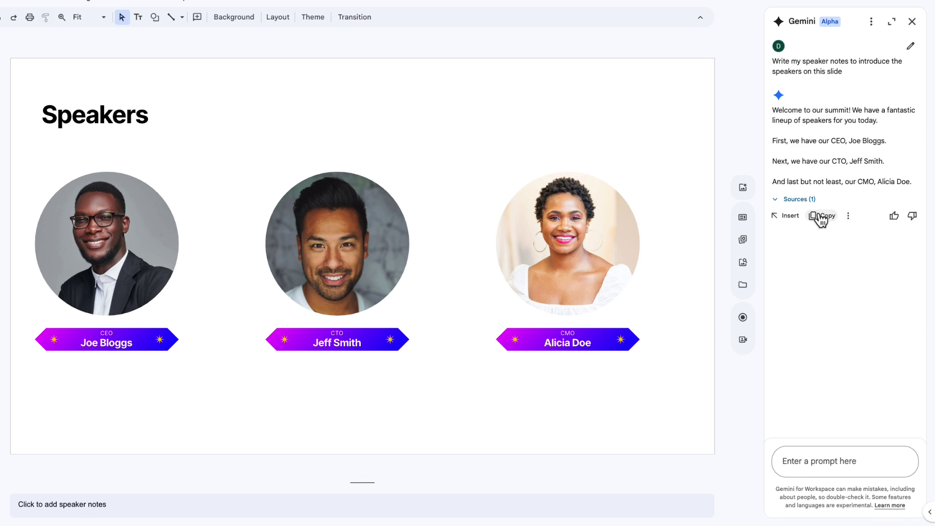
click(822, 217)
click(238, 509)
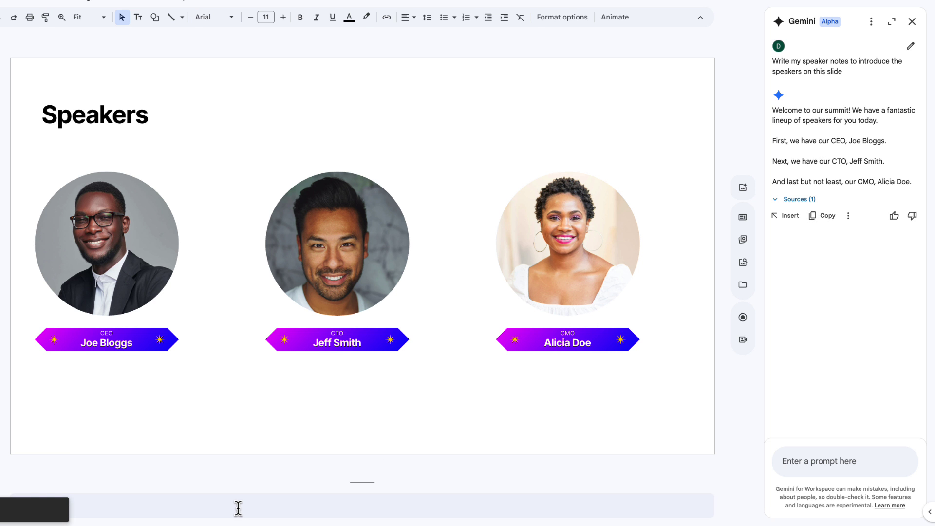
key(ctrl+v)
drag(271, 484, 286, 411)
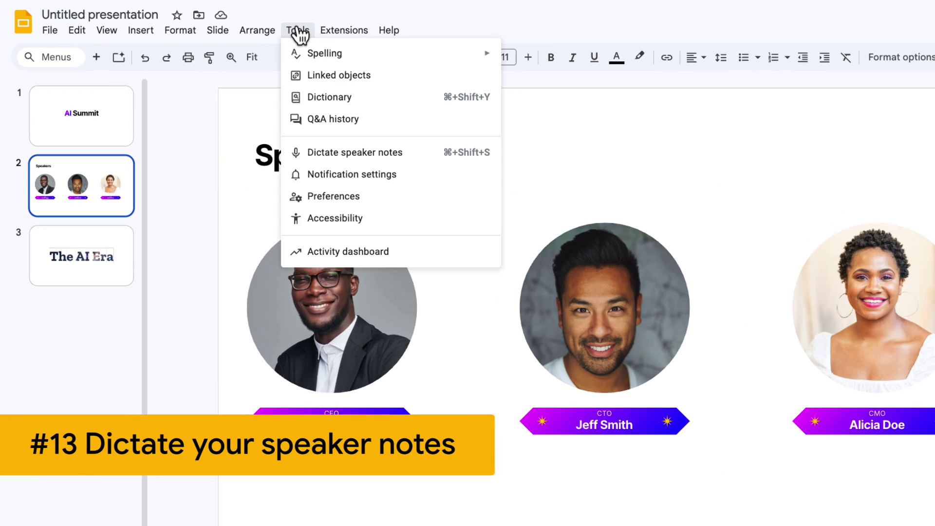
Dictate a closing line about the packed agenda into the Speakers slide notes.
click(423, 153)
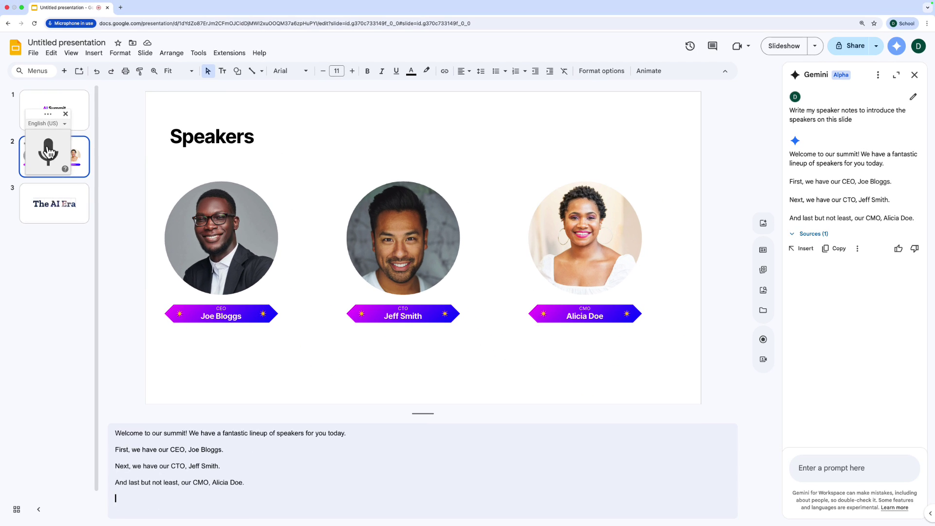
click(80, 168)
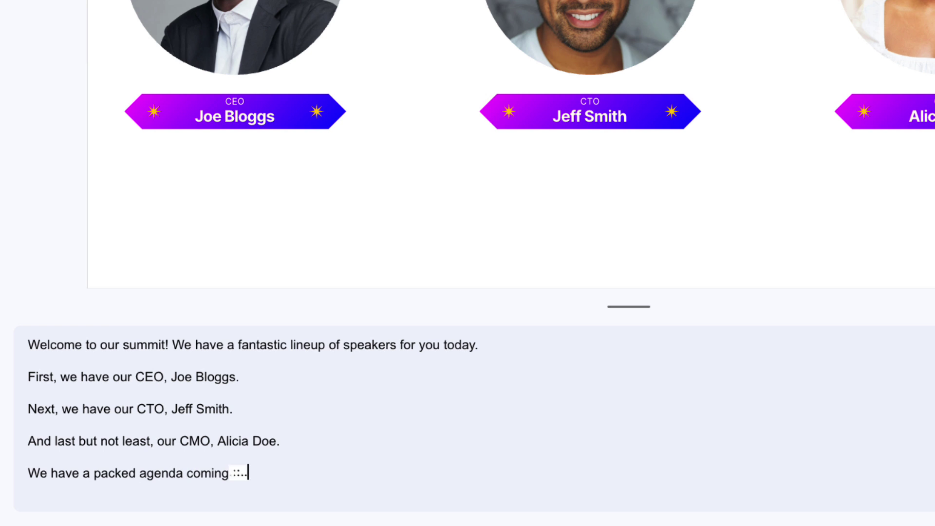